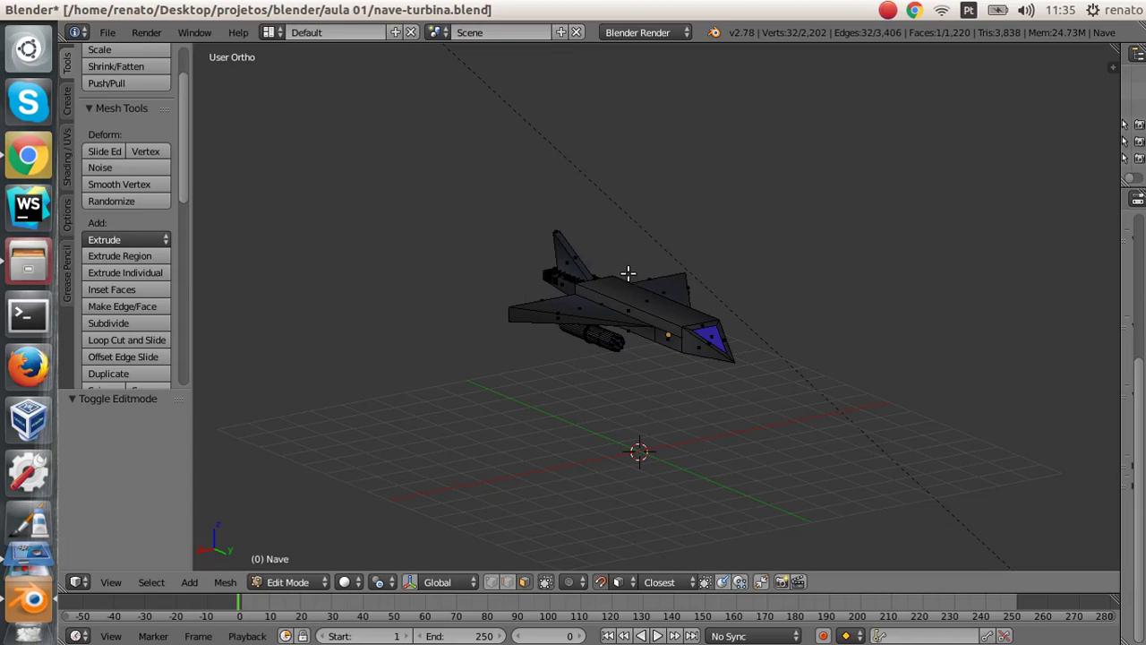
Restore the window from its maximized size and take the ship out of Edit Mode into Object Mode.
left_click(47, 11)
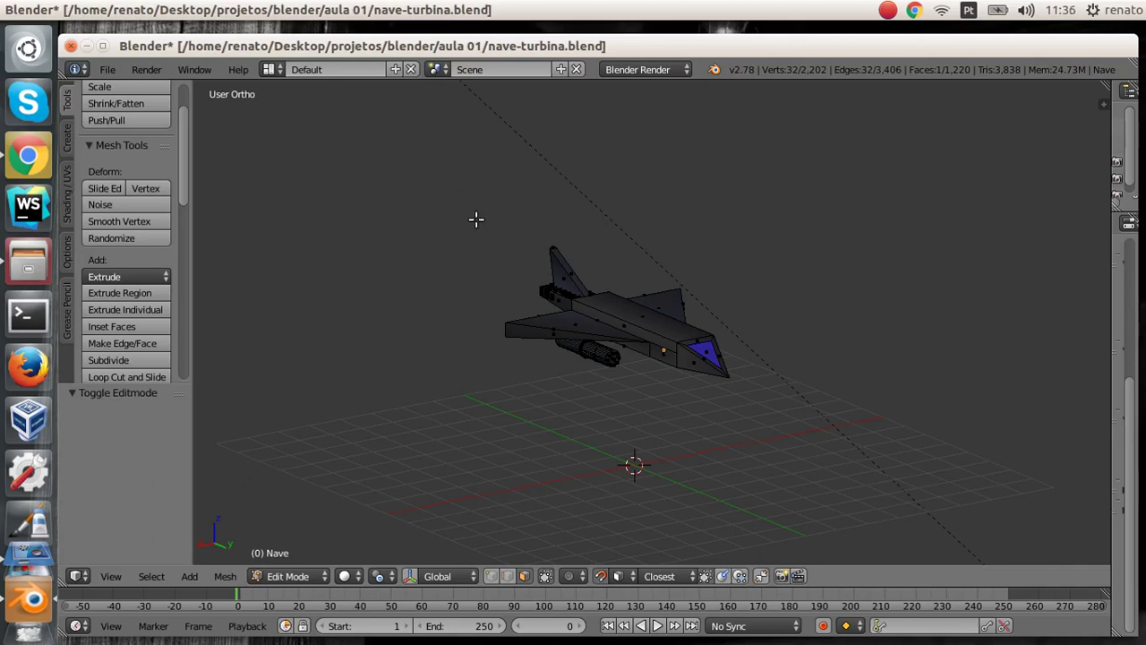
left_click(316, 577)
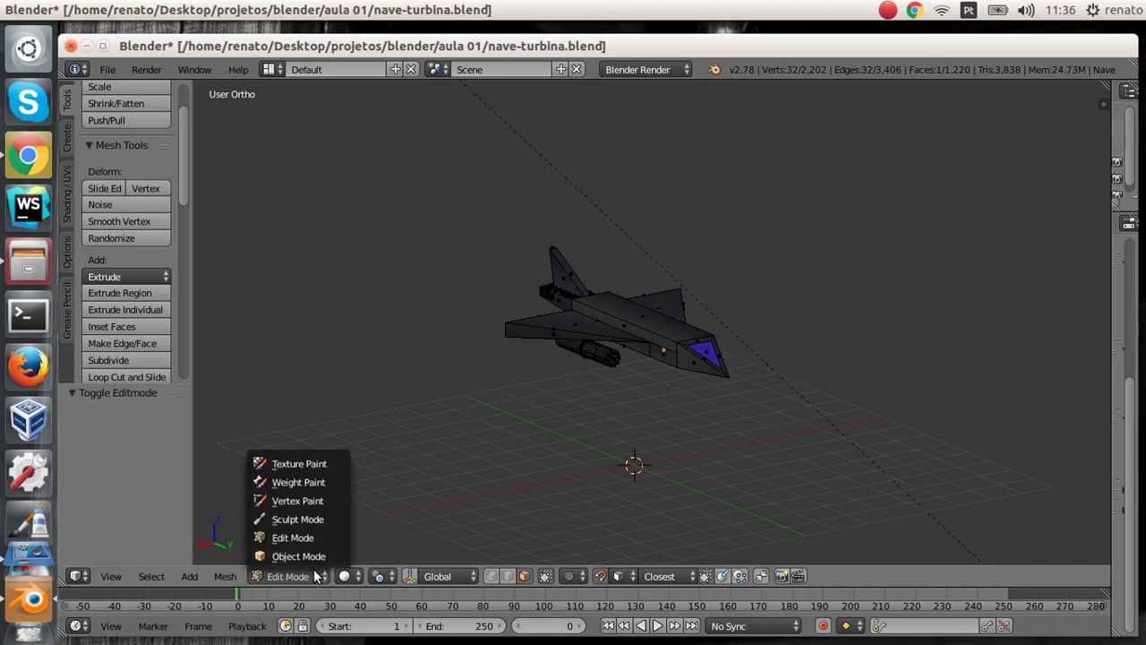
left_click(544, 405)
key("Tab")
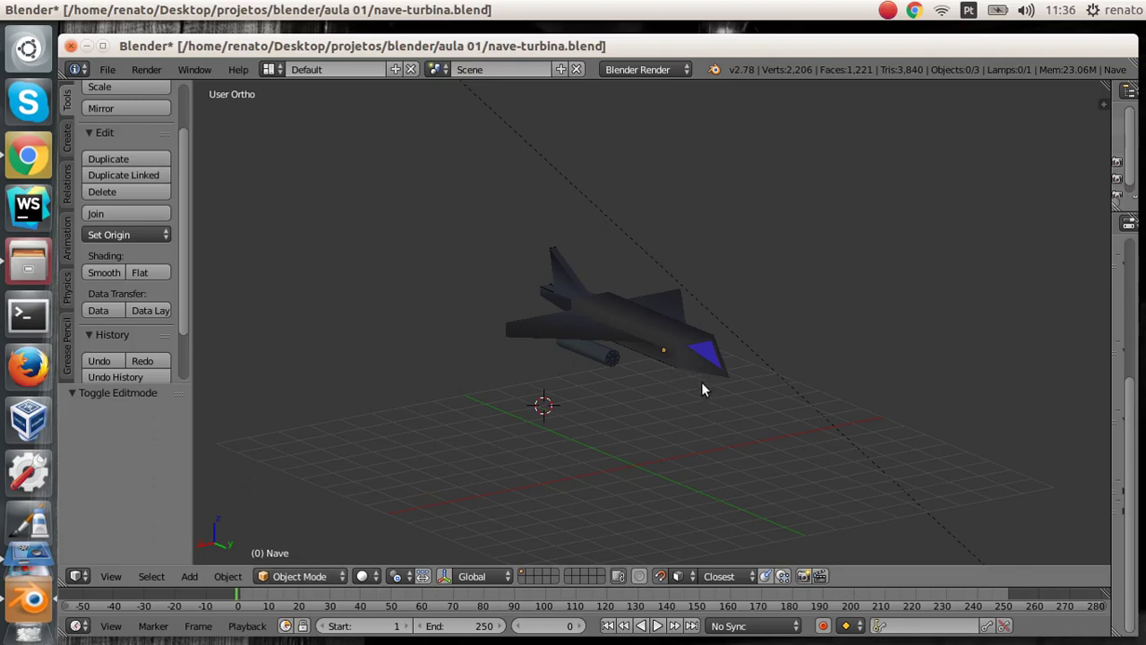
Examine the ship from all sides, including the nose, wings, tail, rear turbines and the cylinders under the wings.
middle_click_drag(681, 386, 549, 375)
middle_click_drag(746, 339, 587, 368)
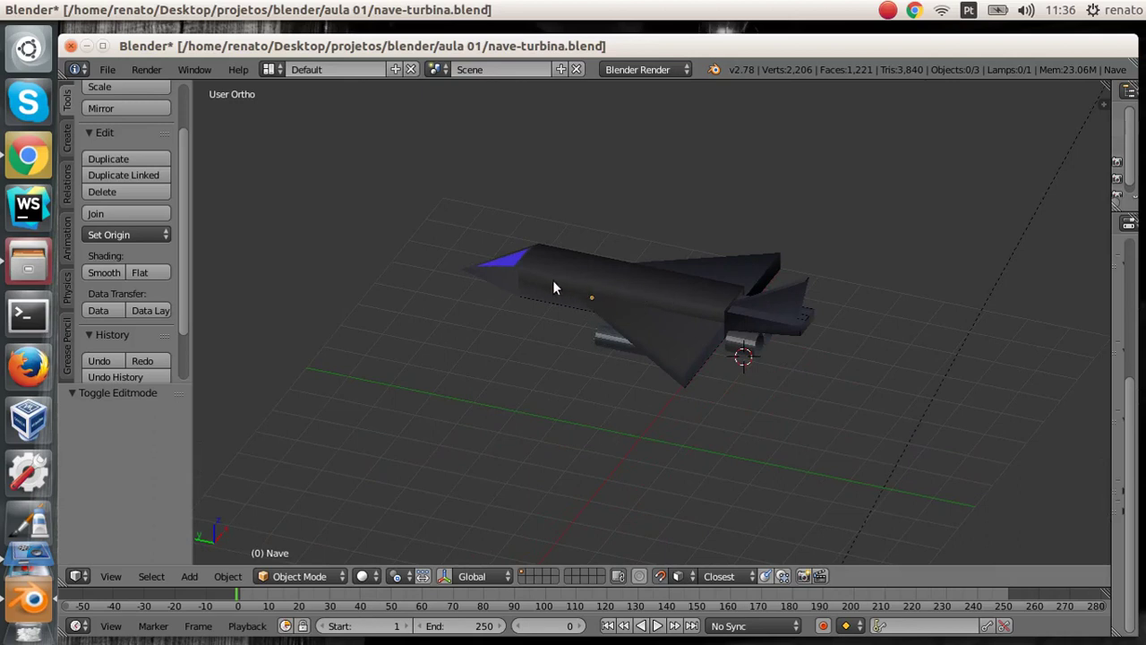
scroll(693, 308, "up", 4)
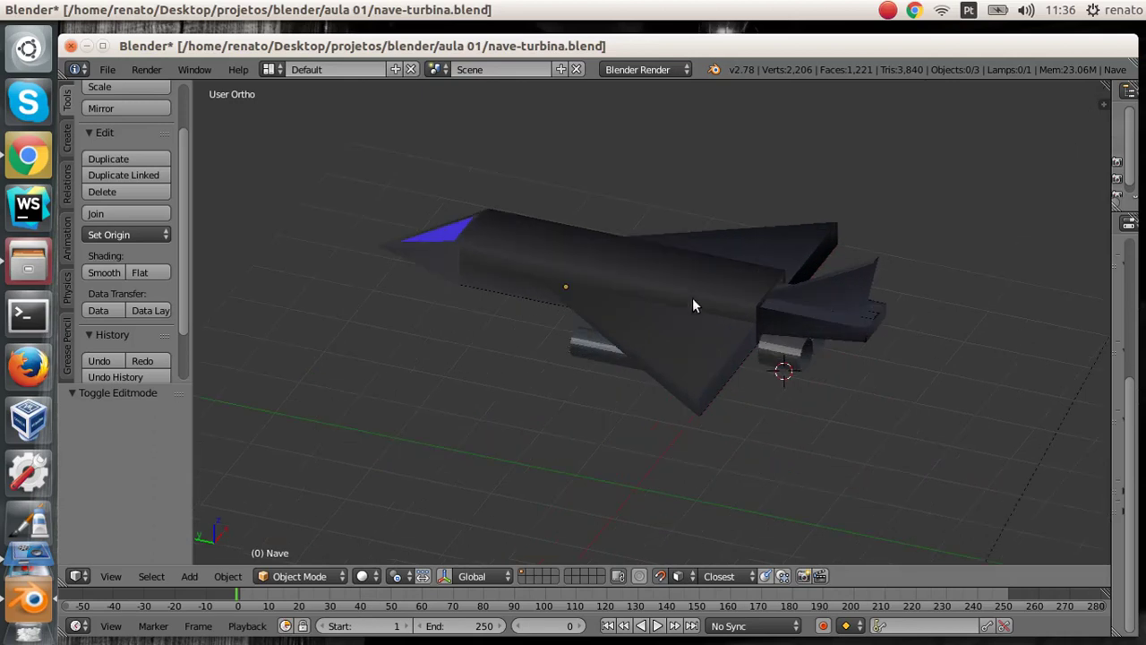
scroll(618, 259, "down", 1)
middle_click_drag(657, 260, 689, 291)
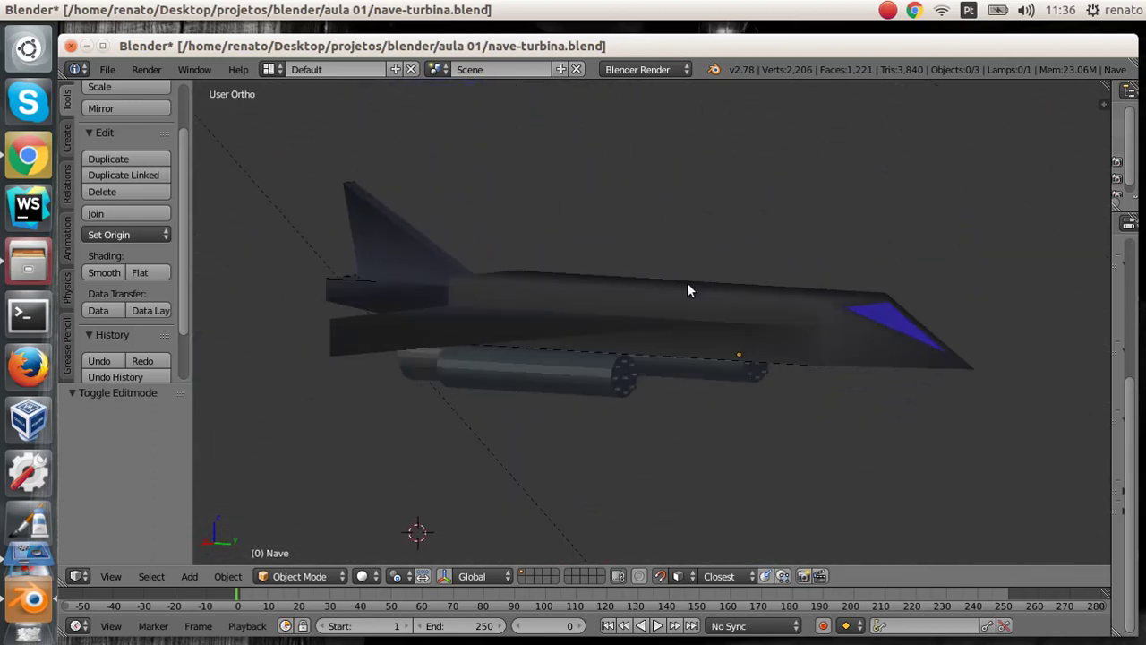
middle_click_drag(562, 306, 660, 332)
middle_click_drag(430, 376, 584, 389)
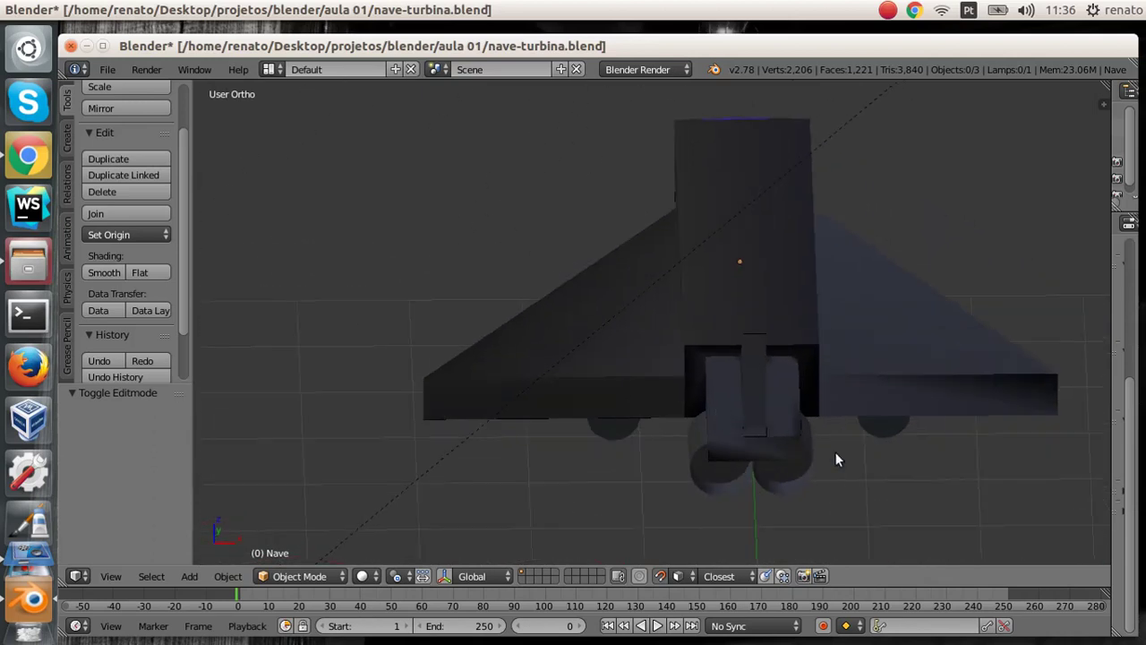
scroll(837, 453, "up", 1)
middle_click_drag(838, 452, 755, 401)
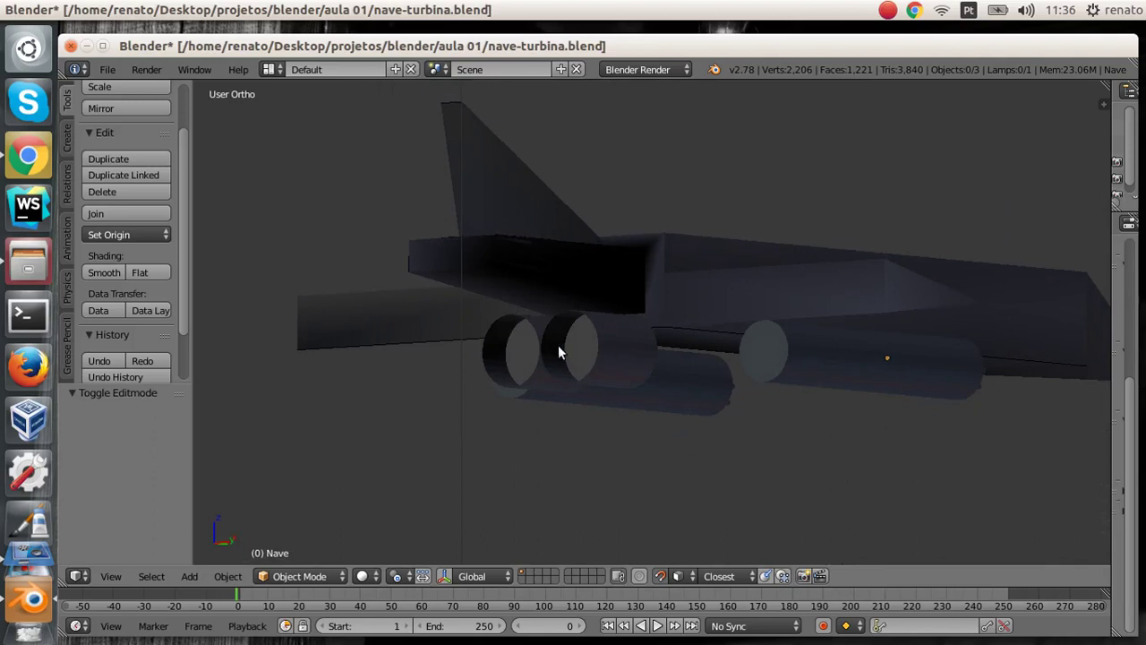
middle_click_drag(875, 349, 535, 394)
middle_click_drag(649, 375, 777, 419)
middle_click_drag(705, 362, 554, 281)
scroll(714, 340, "up", 5)
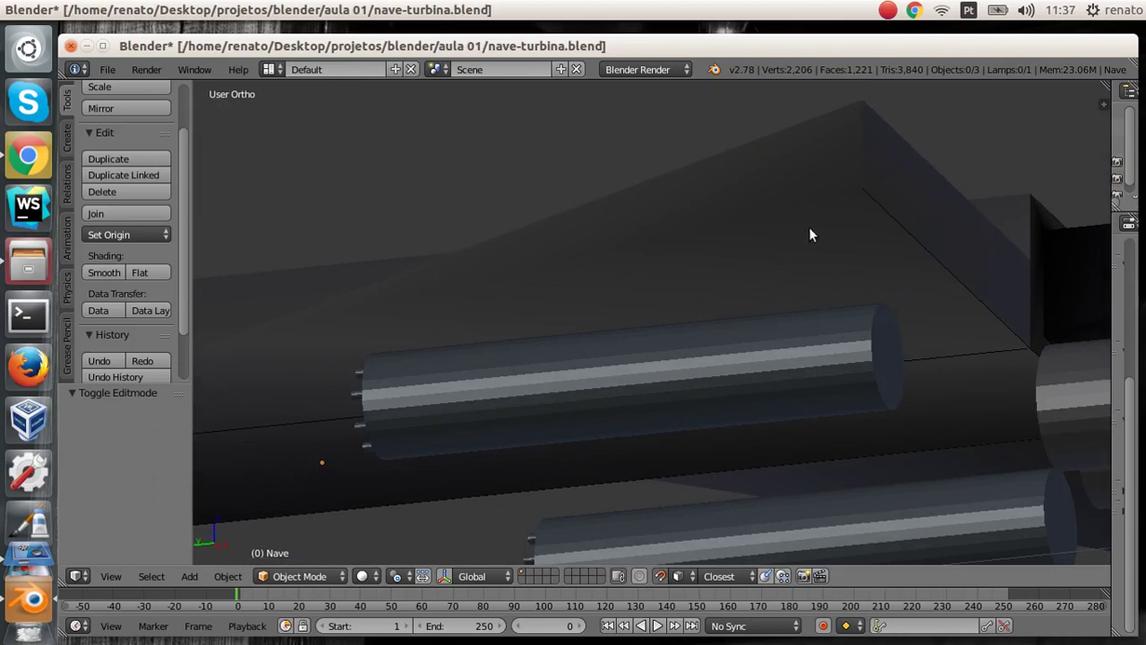
middle_click_drag(834, 247, 757, 284)
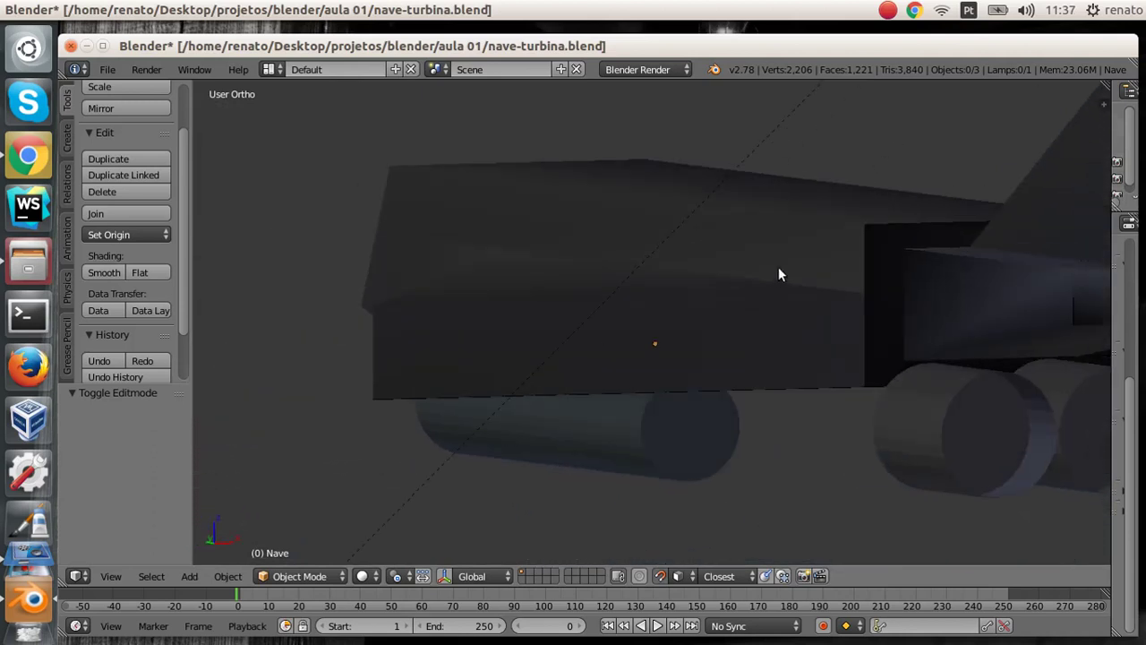
middle_click_drag(899, 278, 665, 351)
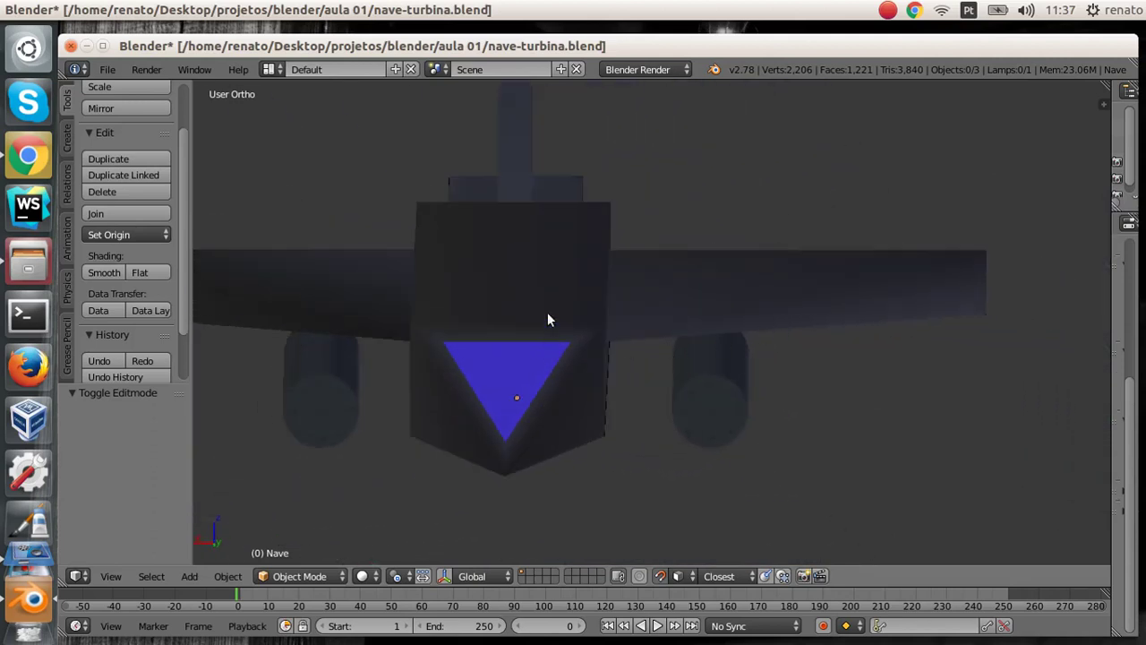
middle_click_drag(624, 251, 721, 234)
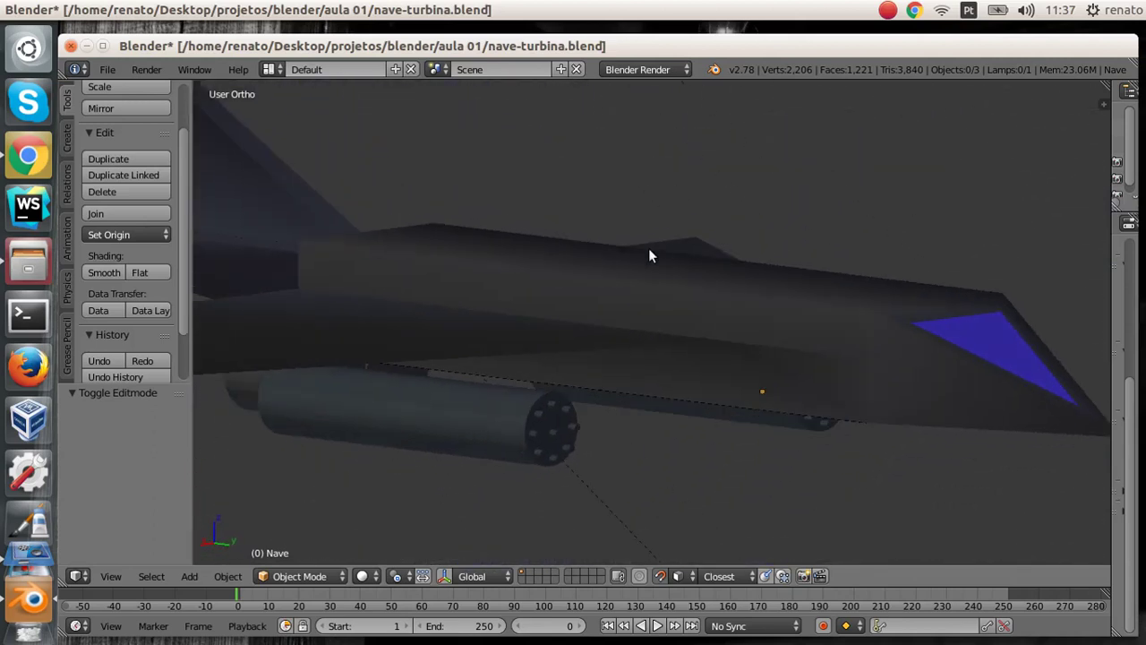
scroll(649, 252, "down", 2)
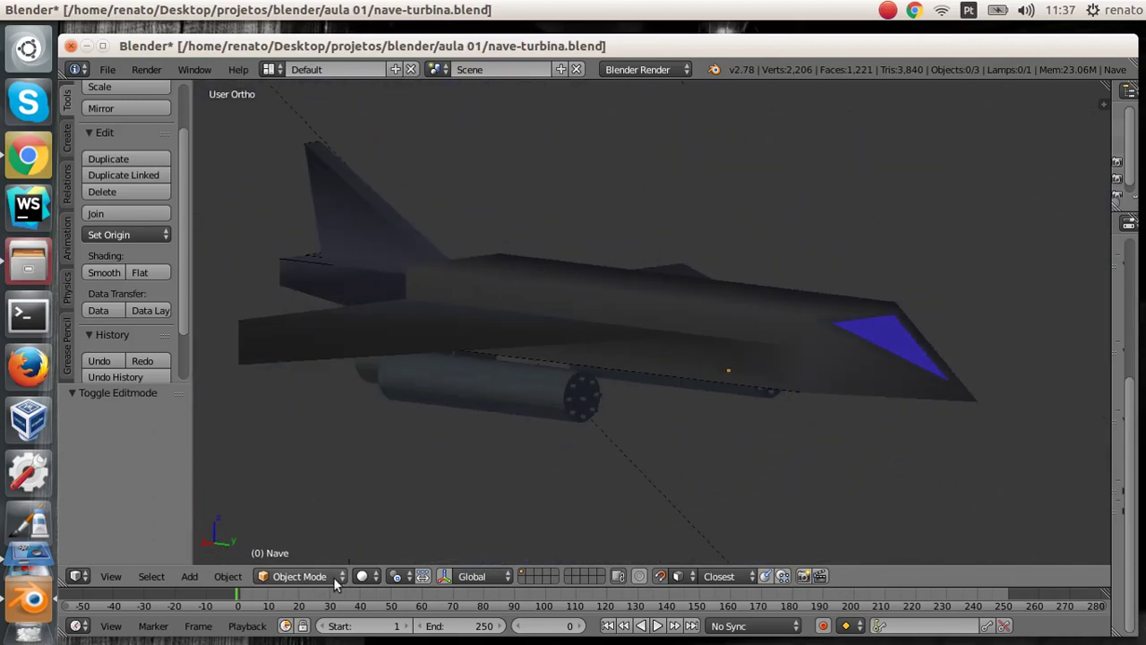
Set the viewport shading to Wireframe and examine the ship's geometry from several angles.
left_click(366, 576)
left_click(390, 539)
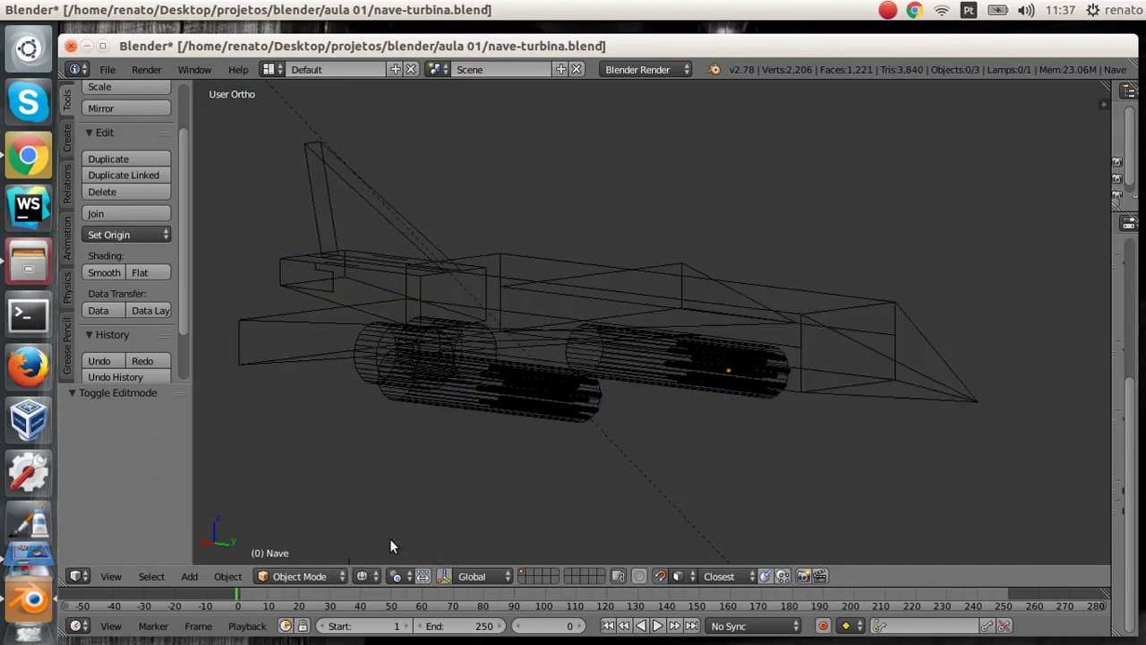
middle_click_drag(716, 356, 598, 380)
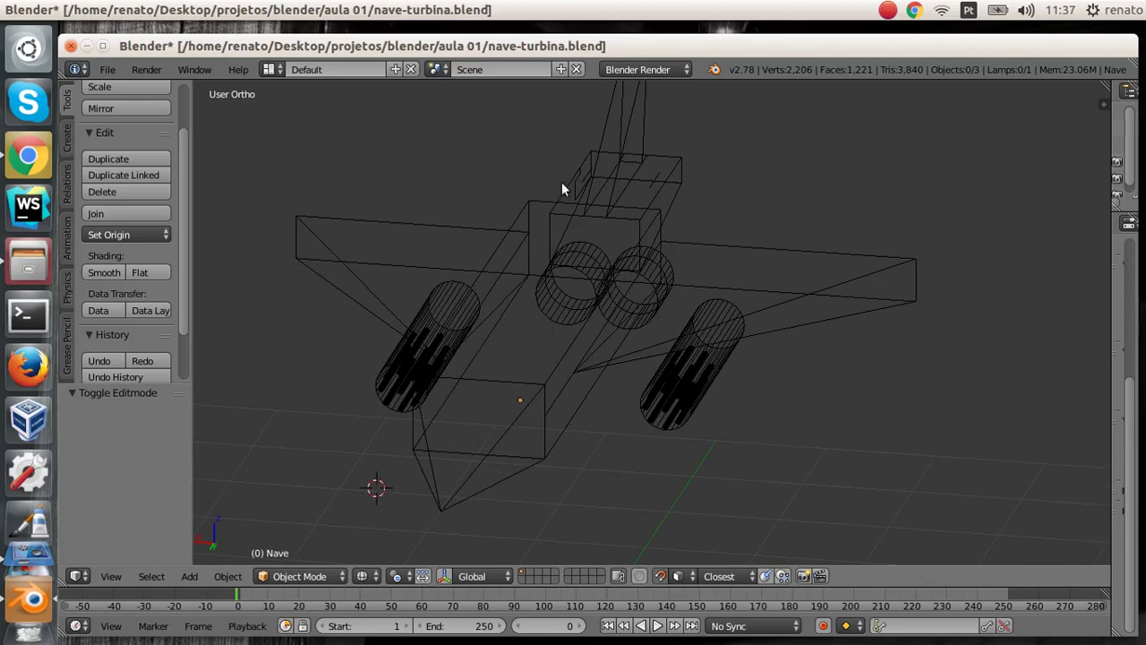
mouse_move(558, 205)
middle_mouse_down()
mouse_move(565, 238)
mouse_move(568, 210)
middle_mouse_up()
middle_click_drag(505, 257, 626, 362)
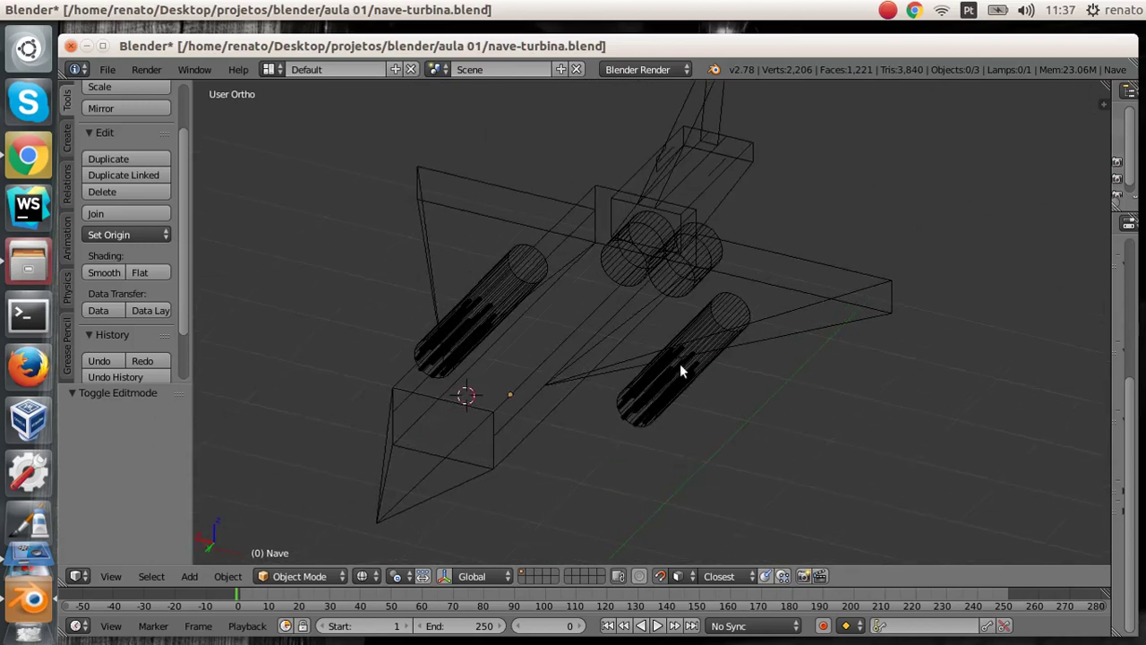
middle_click_drag(741, 387, 425, 385)
middle_click_drag(929, 325, 698, 333)
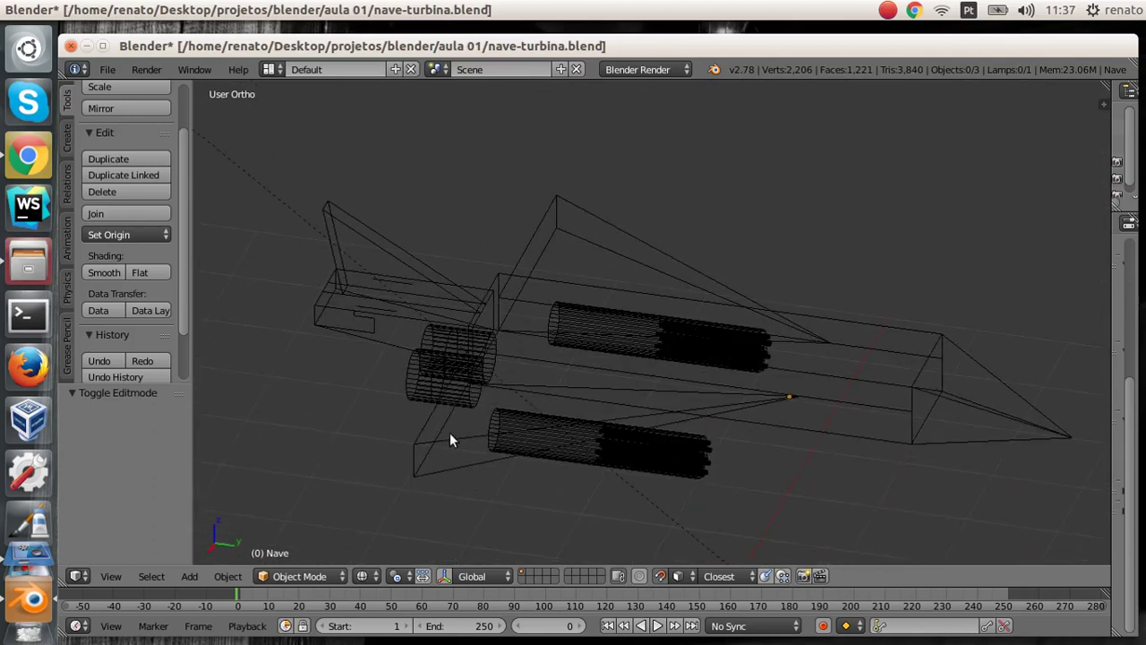
Set the viewport shading to Solid and view the ship at an angle from the front.
left_click(362, 576)
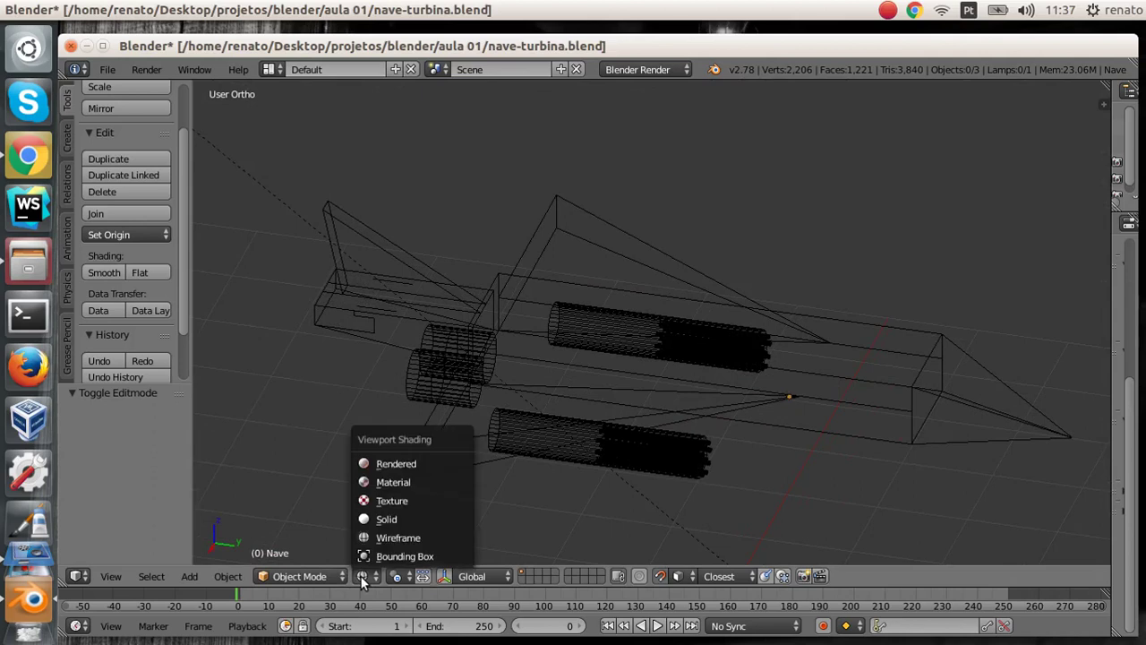
left_click(386, 522)
middle_click_drag(816, 421, 734, 417)
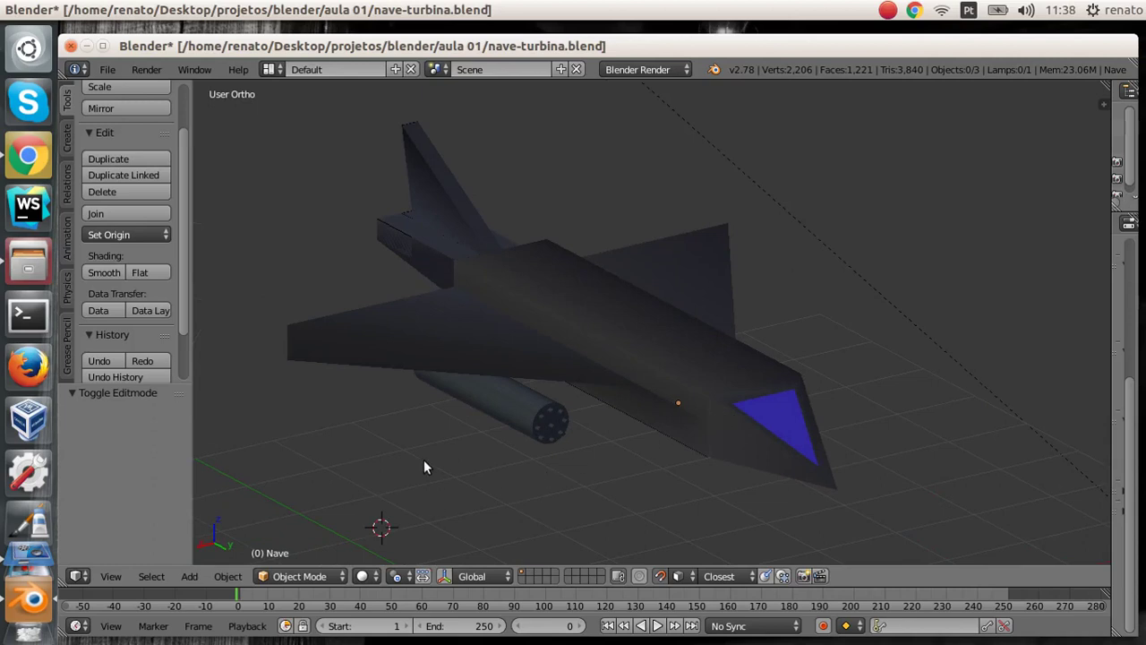
Select the ship, enter Edit Mode and review the mesh tools for adding and removing geometry.
right_click(577, 312)
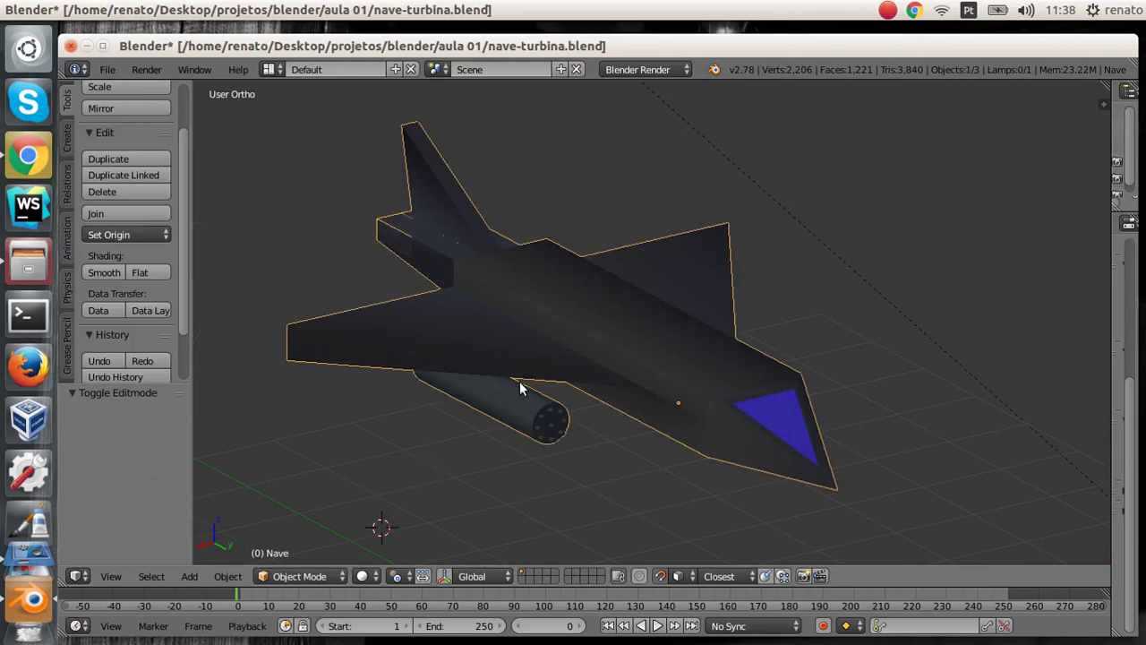
key("Tab")
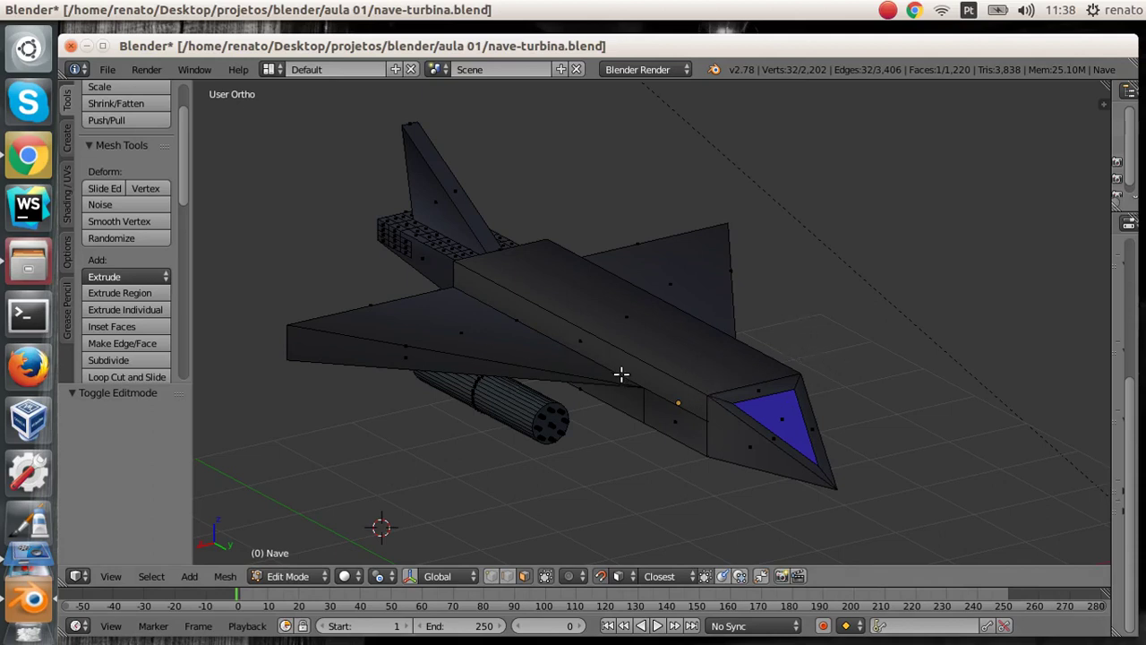
scroll(162, 220, "down", 2)
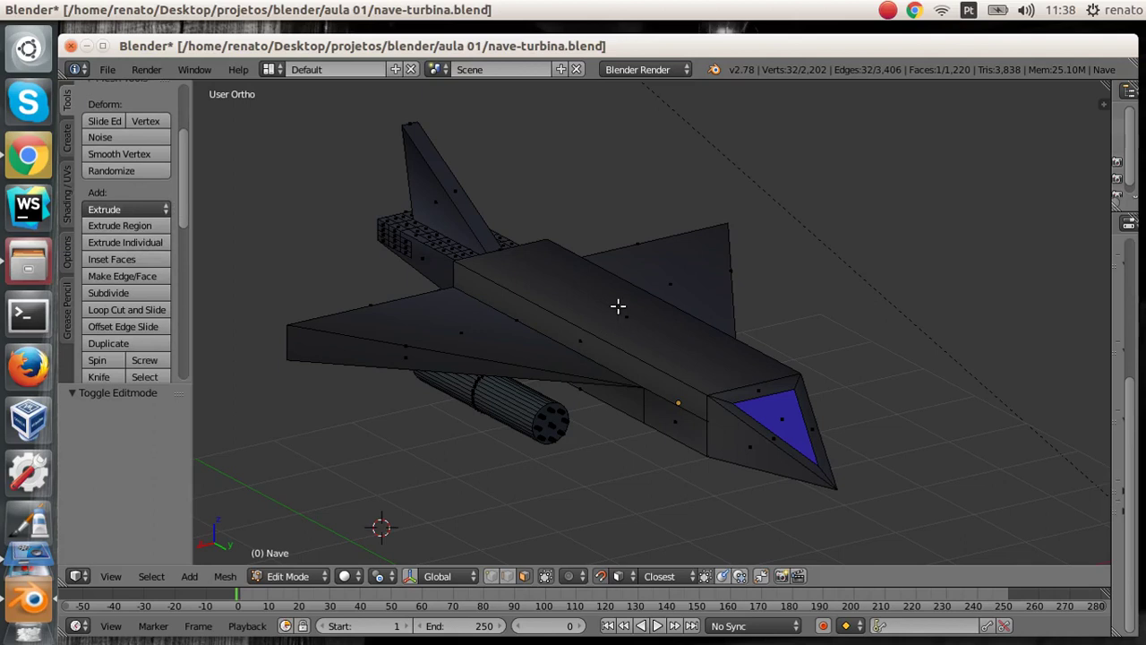
scroll(179, 206, "down", 1)
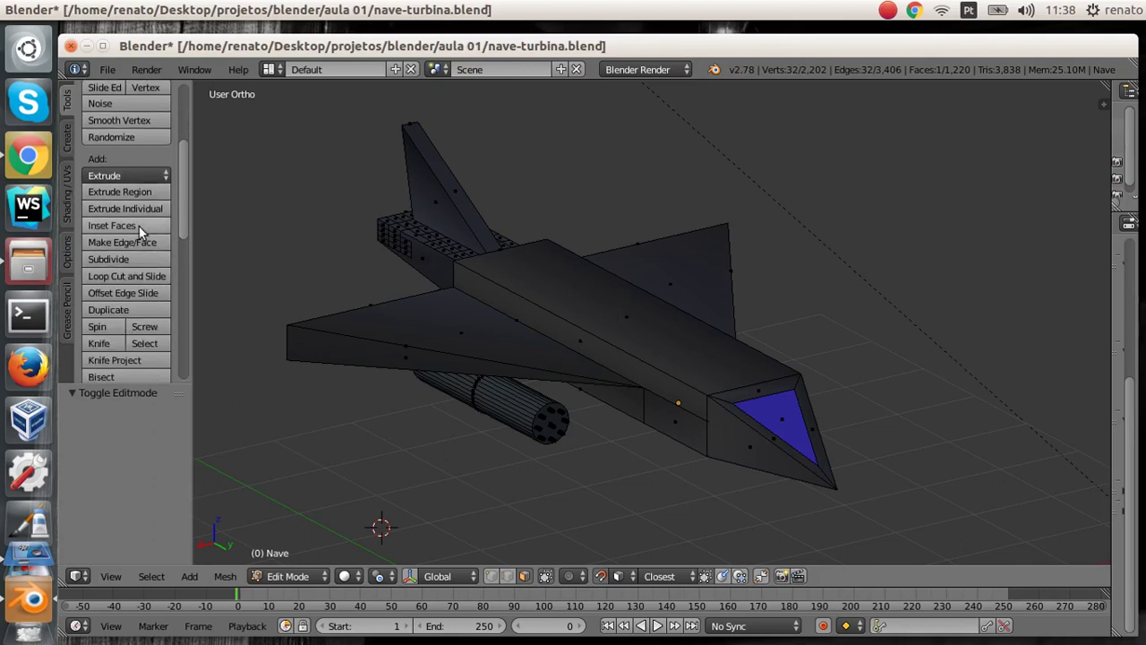
scroll(137, 260, "down", 4)
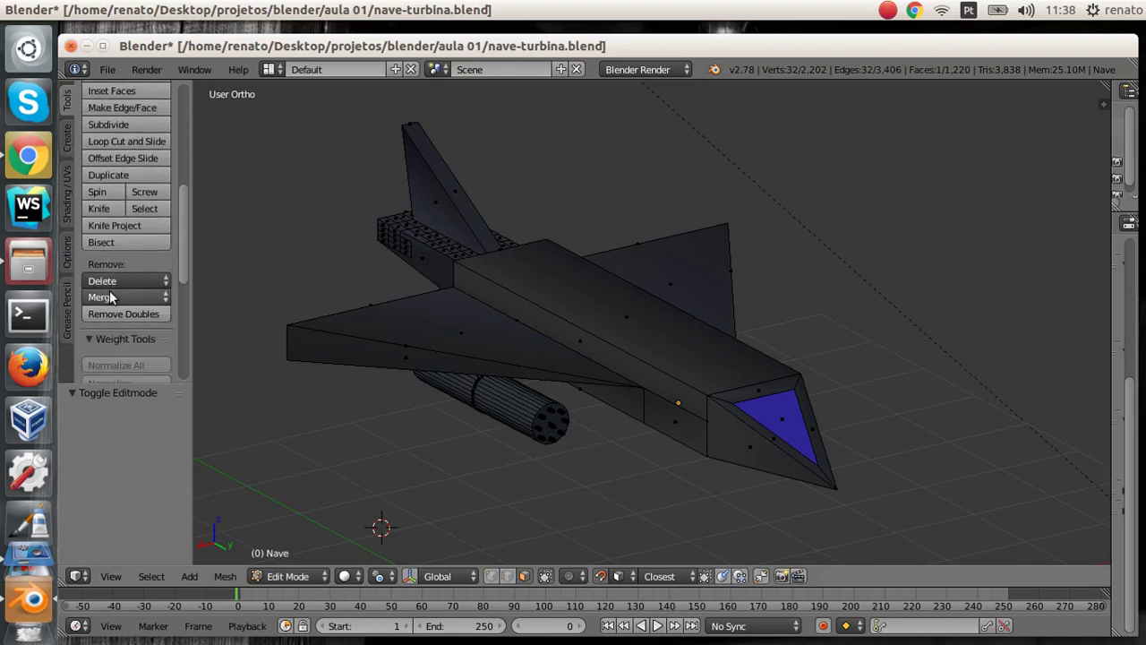
middle_click_drag(866, 350, 469, 333)
middle_click_drag(886, 396, 466, 397)
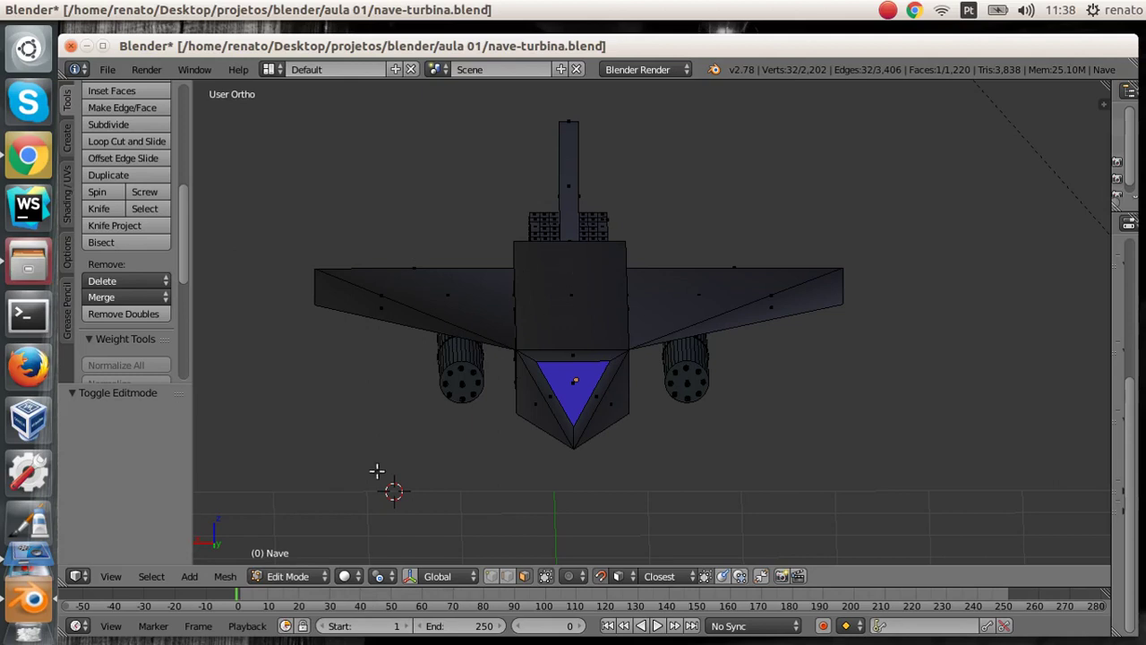
Return the ship to Object Mode with it still selected and review the object editing tools.
key("Tab")
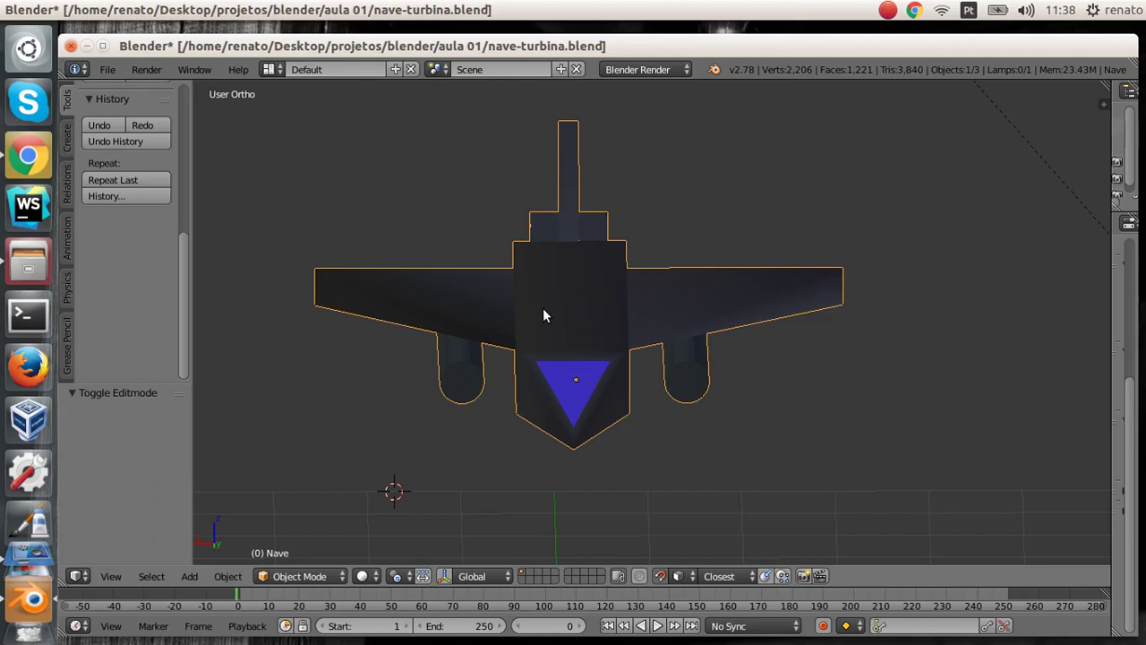
key("a")
key("a")
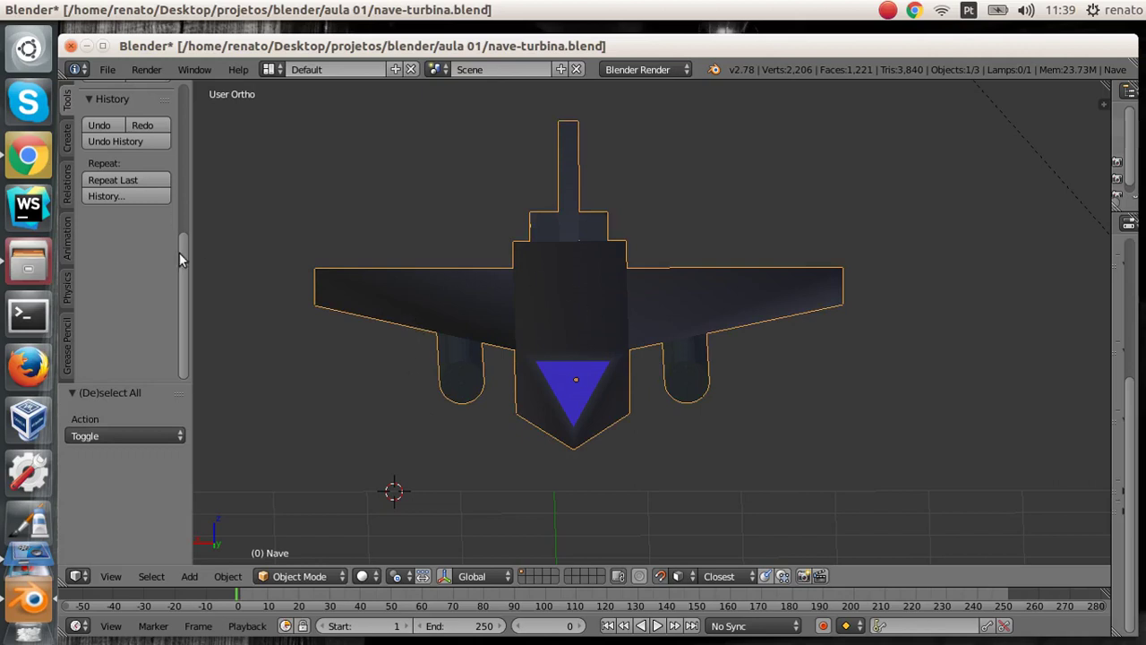
left_click_drag(179, 266, 191, 150)
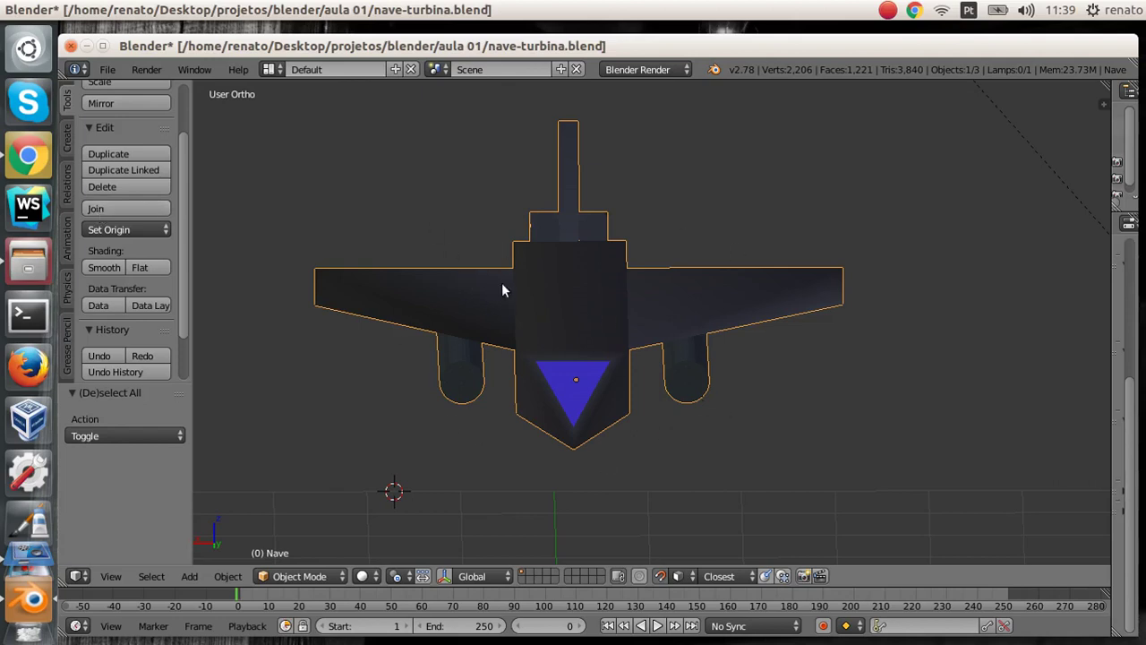
middle_click_drag(686, 358, 781, 368)
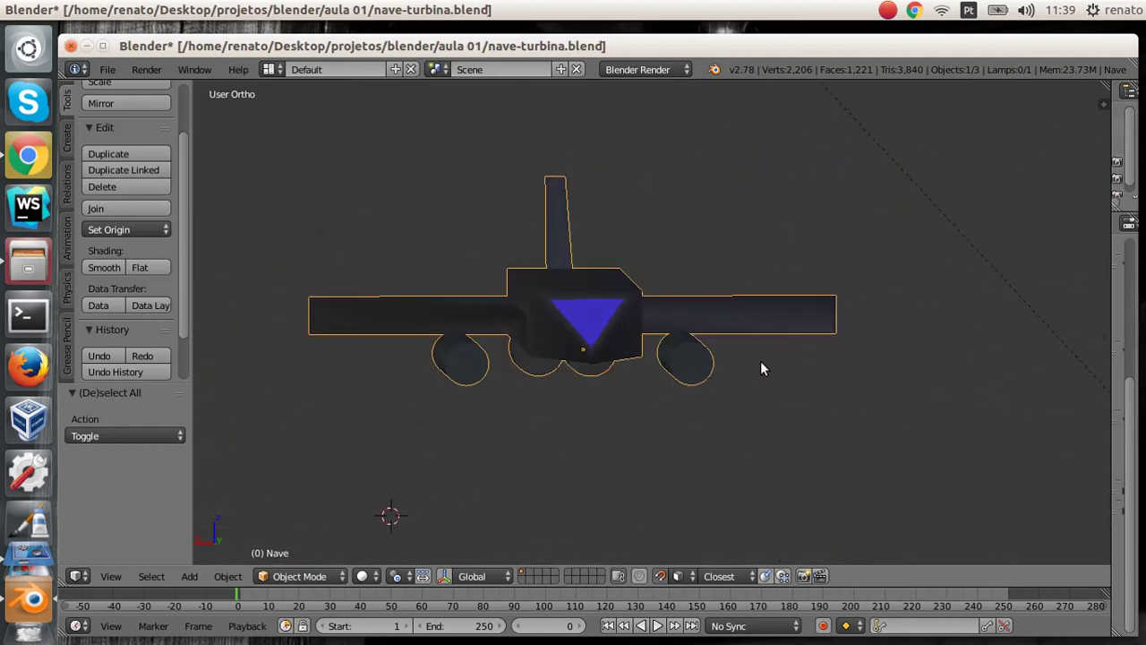
scroll(760, 361, "down", 4)
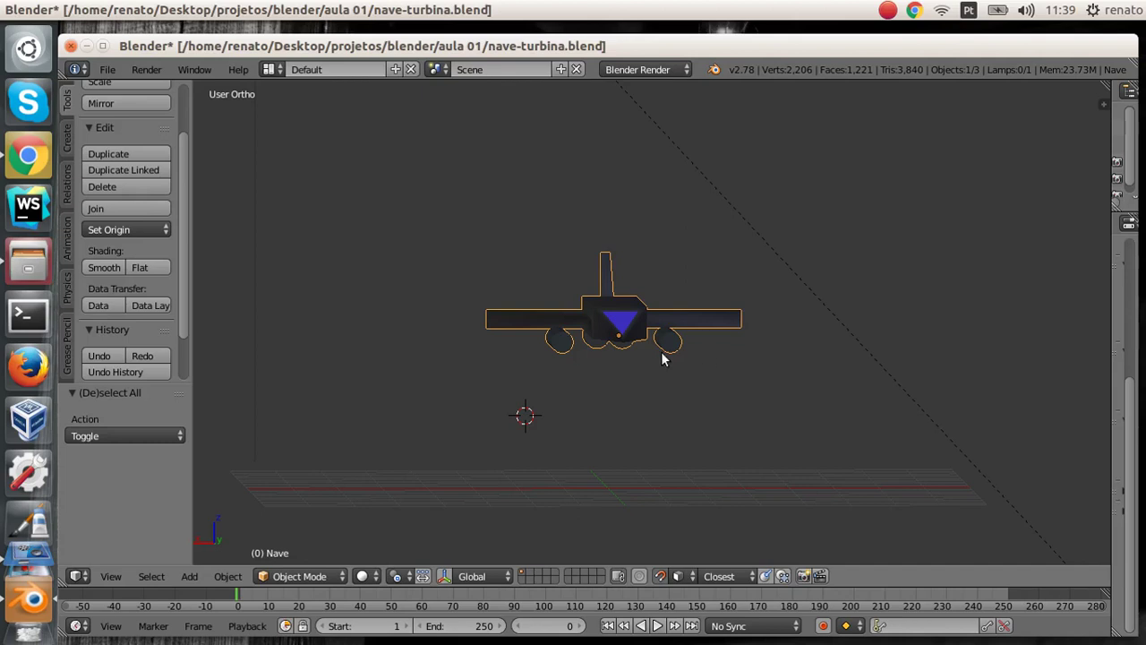
Set the viewport shading to Rendered and view the ship from the side and the front.
left_click(367, 576)
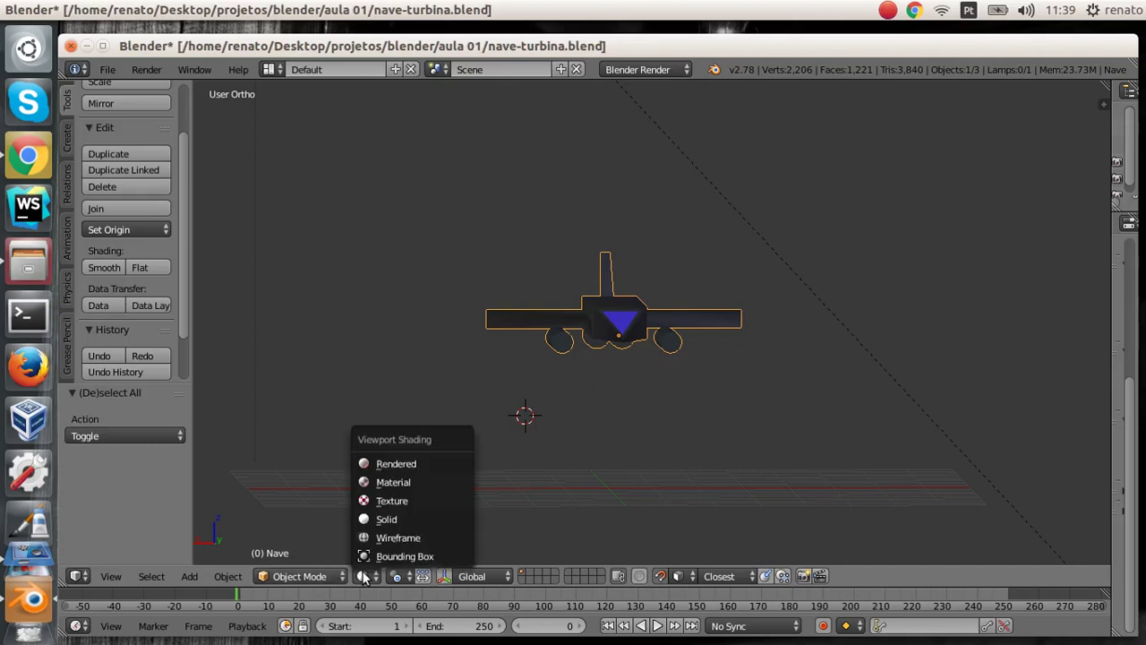
left_click(391, 464)
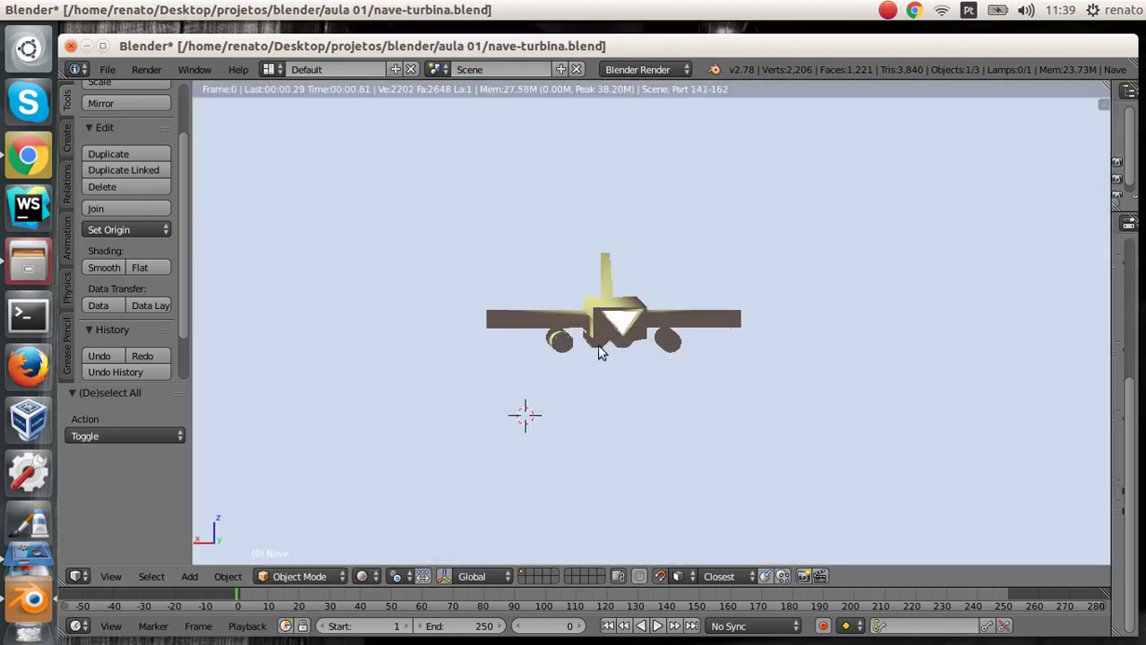
middle_click_drag(801, 274, 600, 340)
scroll(600, 338, "down", 3)
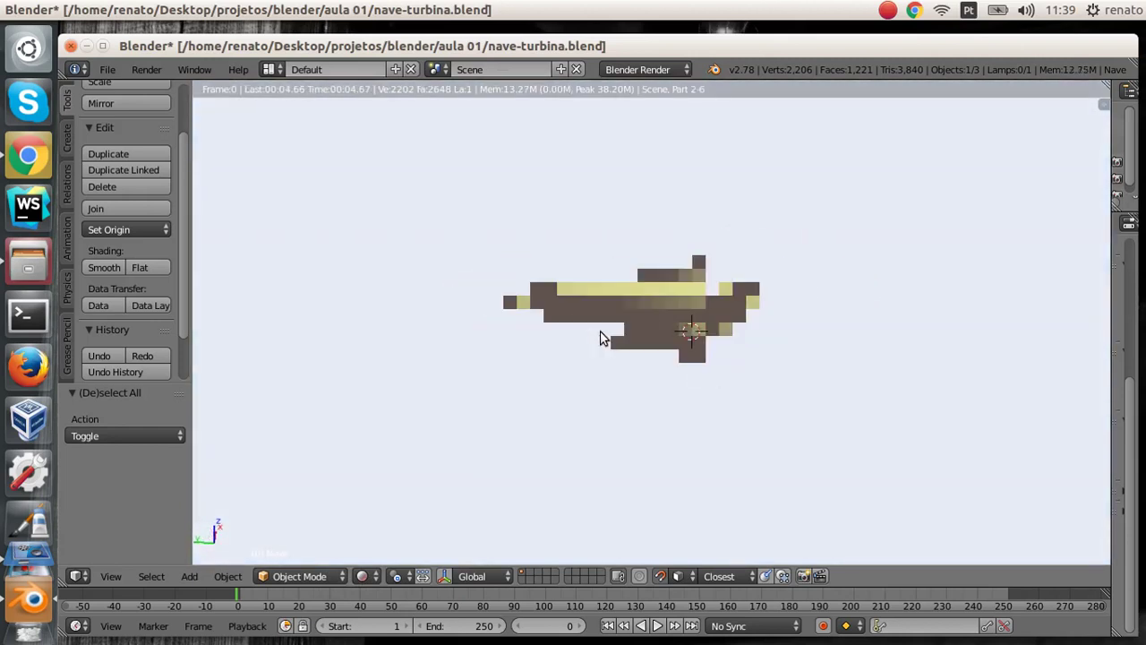
middle_click_drag(759, 331, 692, 313)
middle_click_drag(815, 316, 729, 365)
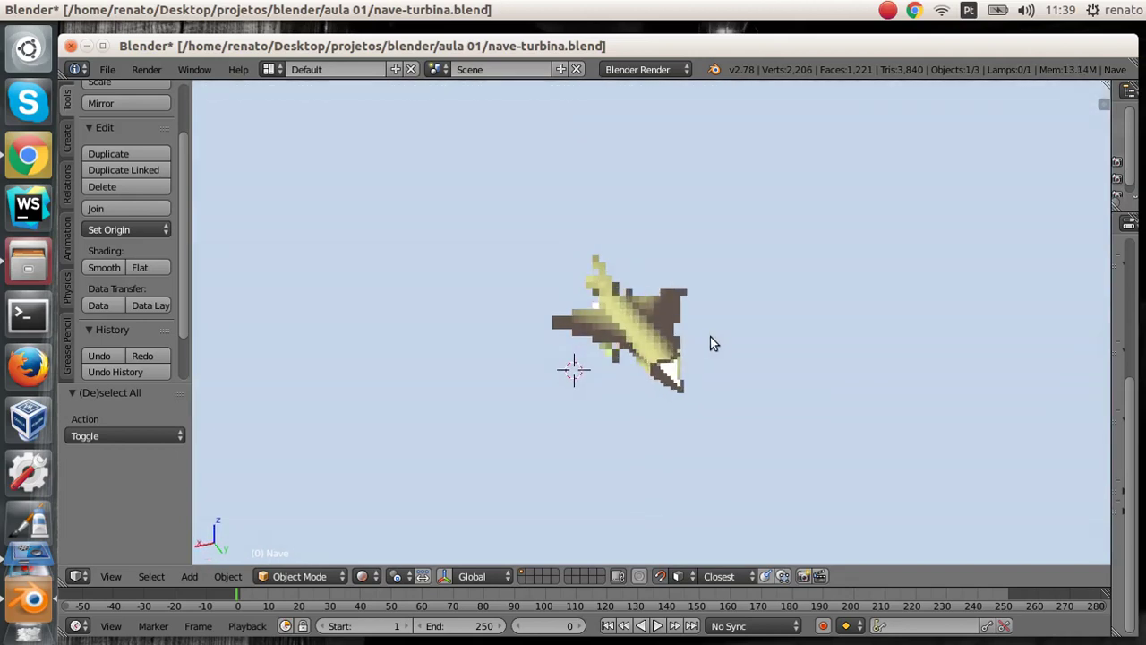
Widen the Outliner and Properties area beside the 3D view.
left_click_drag(1111, 235, 900, 235)
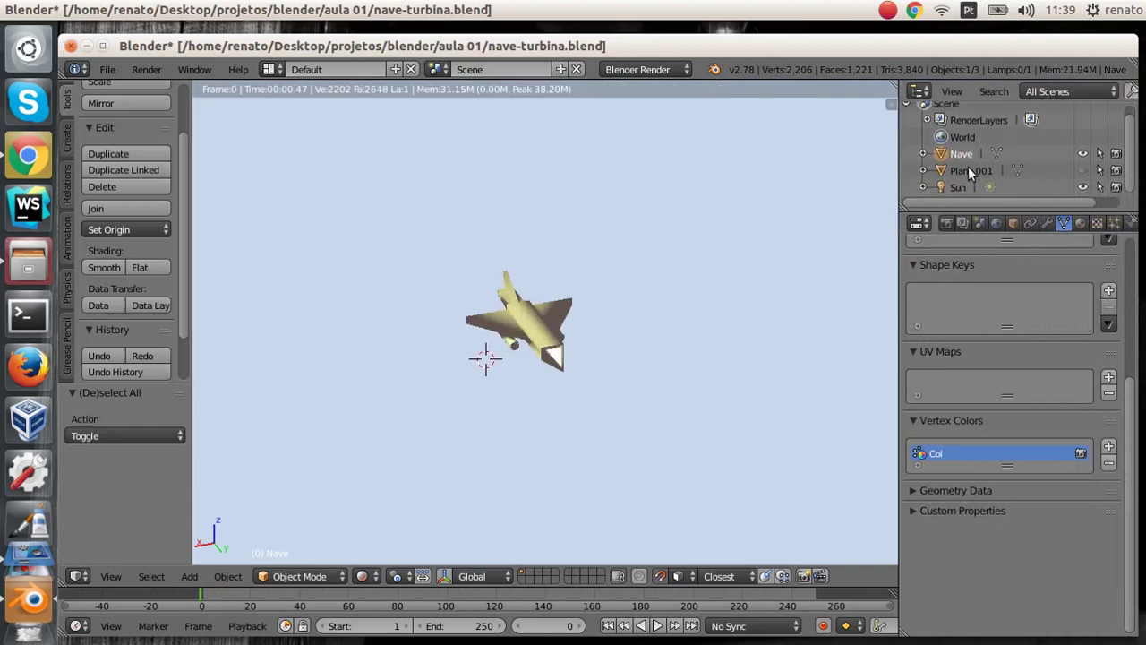
Make the hidden Plane.001 visible beneath the ship and select the Nave object again.
left_click(1083, 170)
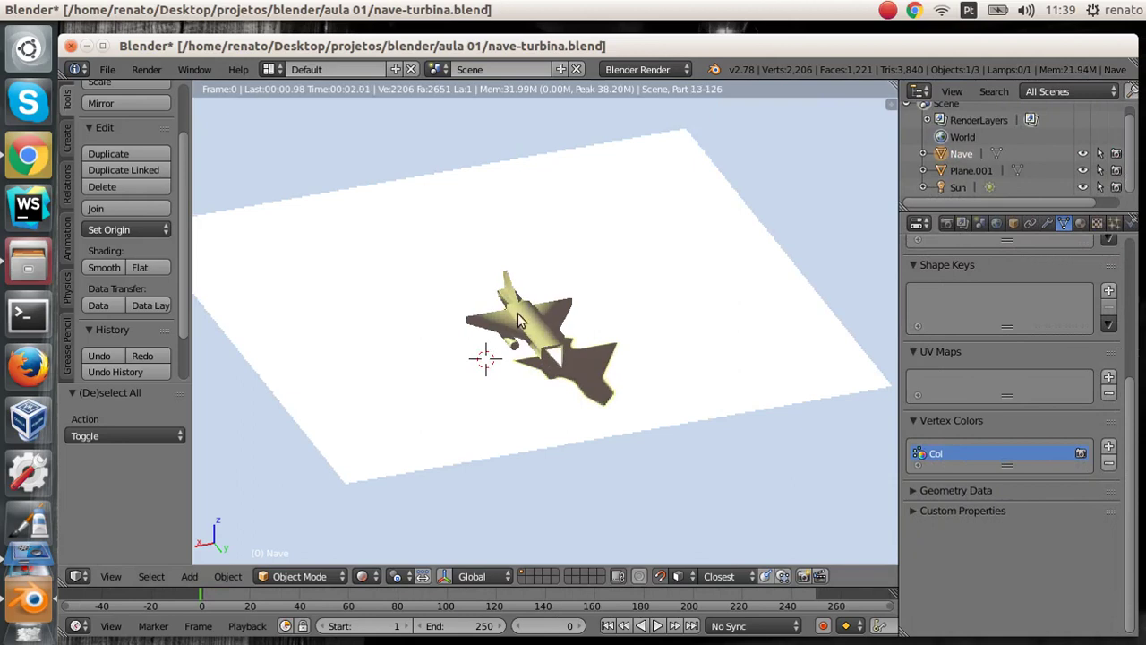
right_click(419, 458)
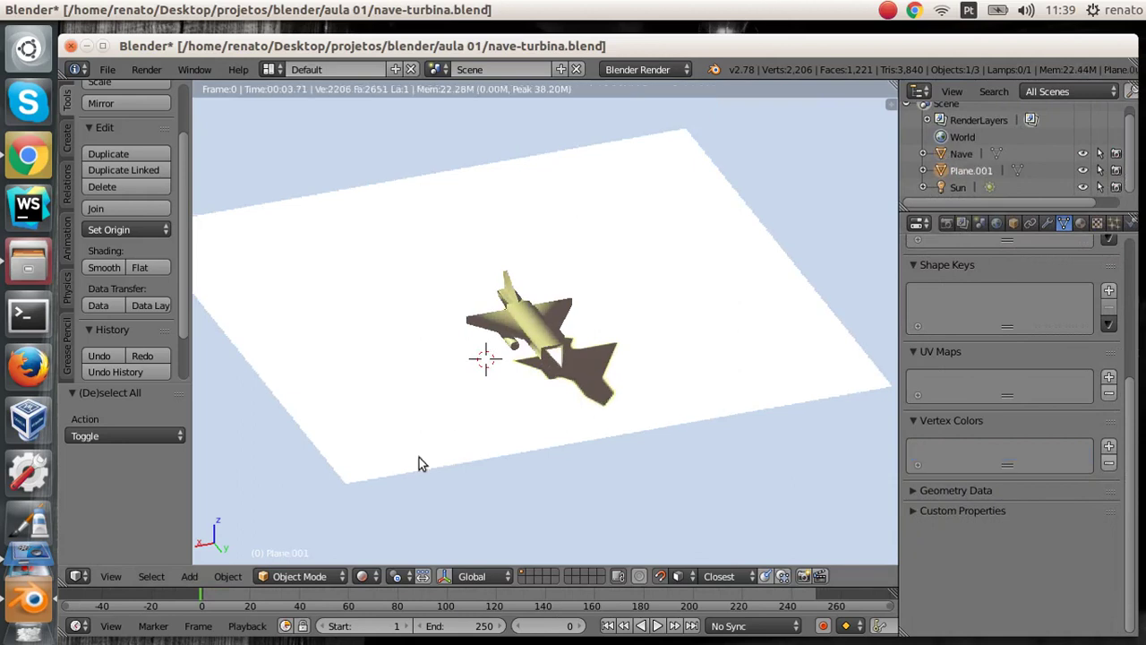
left_click(958, 153)
key("g")
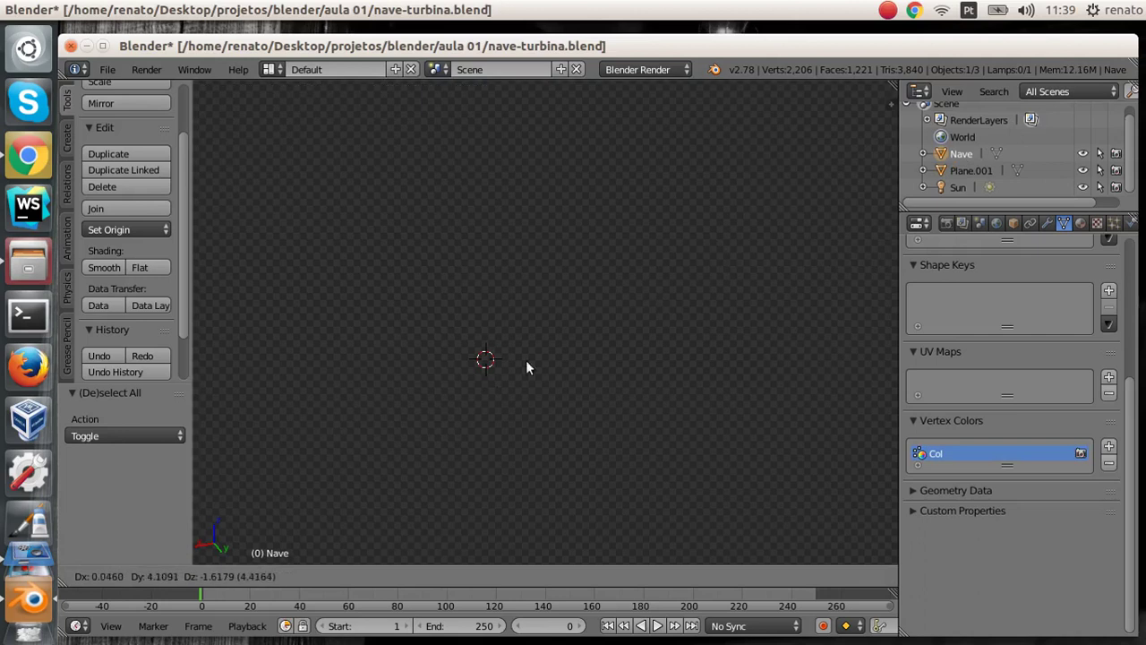
left_click(573, 217)
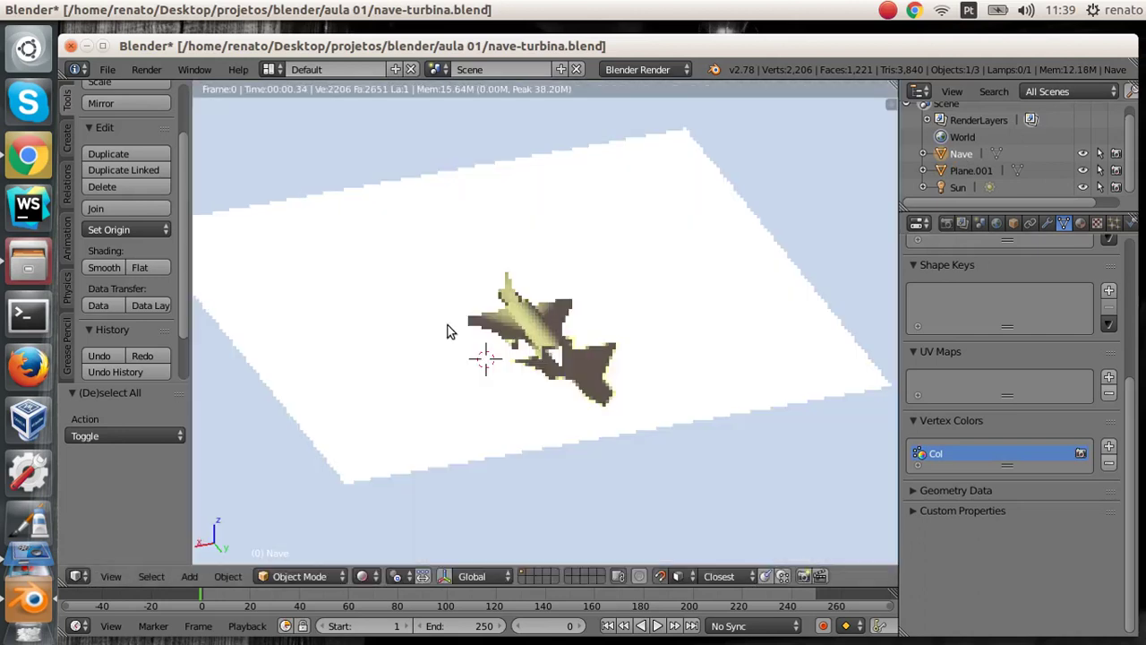
left_click(325, 577)
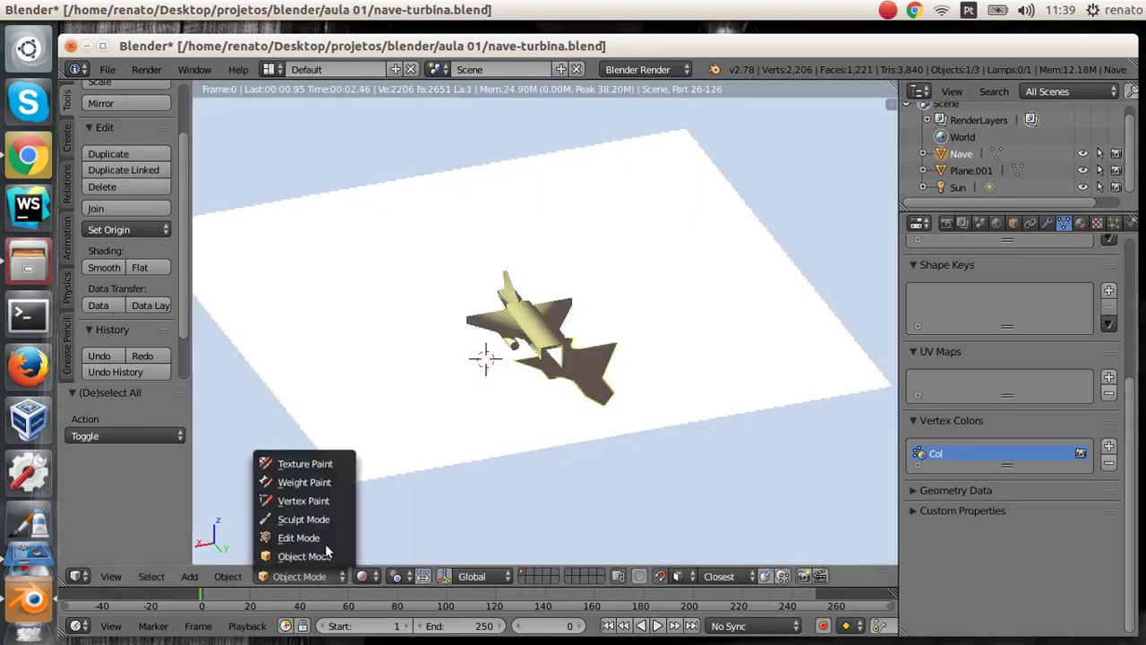
left_click(330, 556)
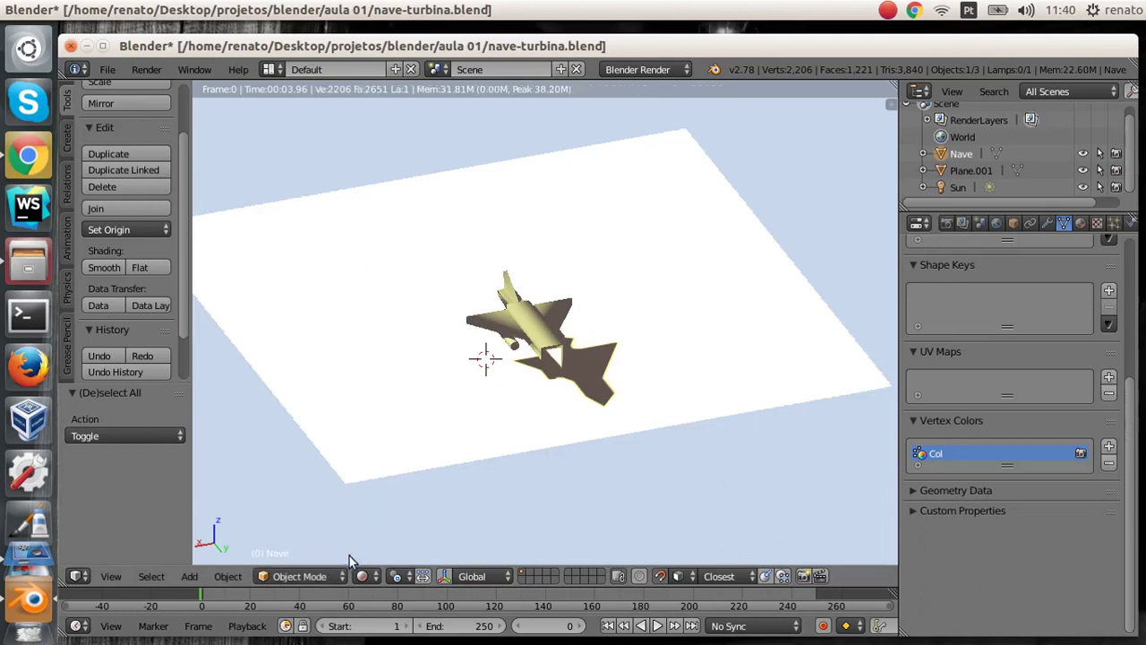
Set the viewport shading to Solid and move the ship by about X -2.35, Y -12.43 and Z -1.62.
left_click(362, 576)
left_click(394, 519)
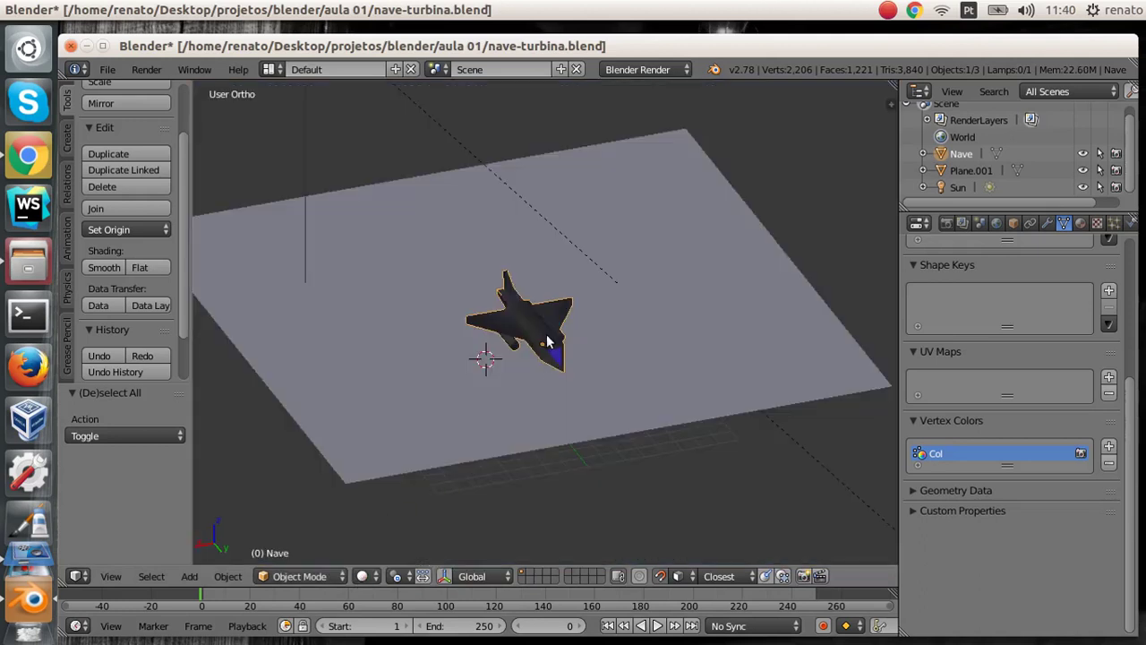
key("g")
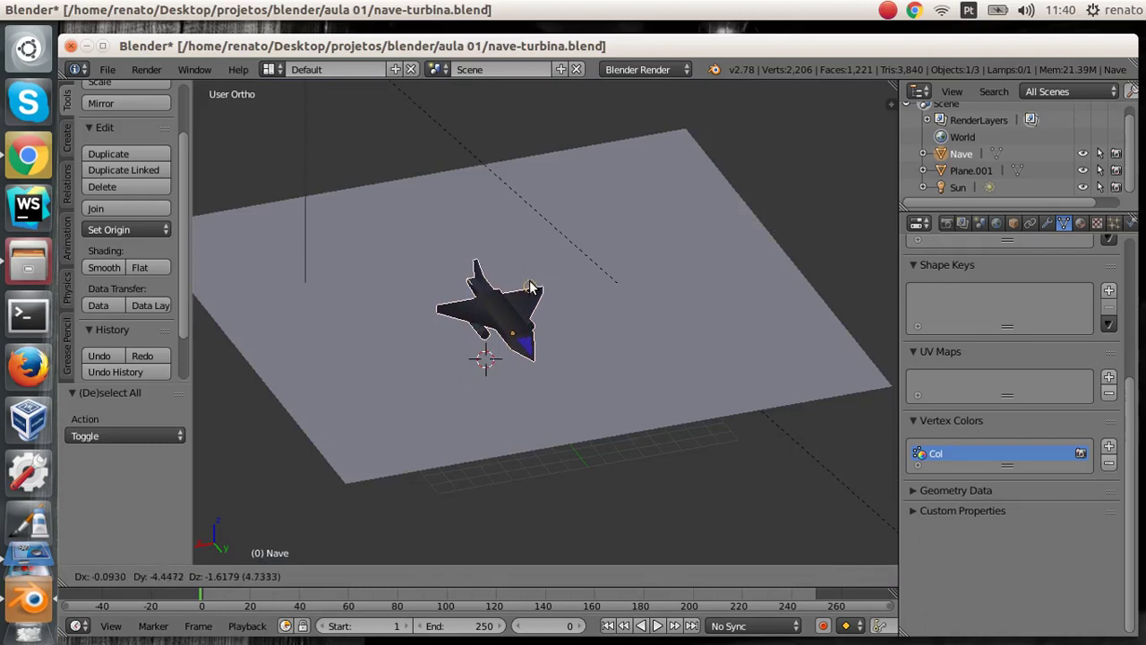
left_click(522, 215)
Raise the ship above the plane, moving it by about X 5.06, Y -0.23 and Z 4.52.
middle_click_drag(527, 289, 479, 259)
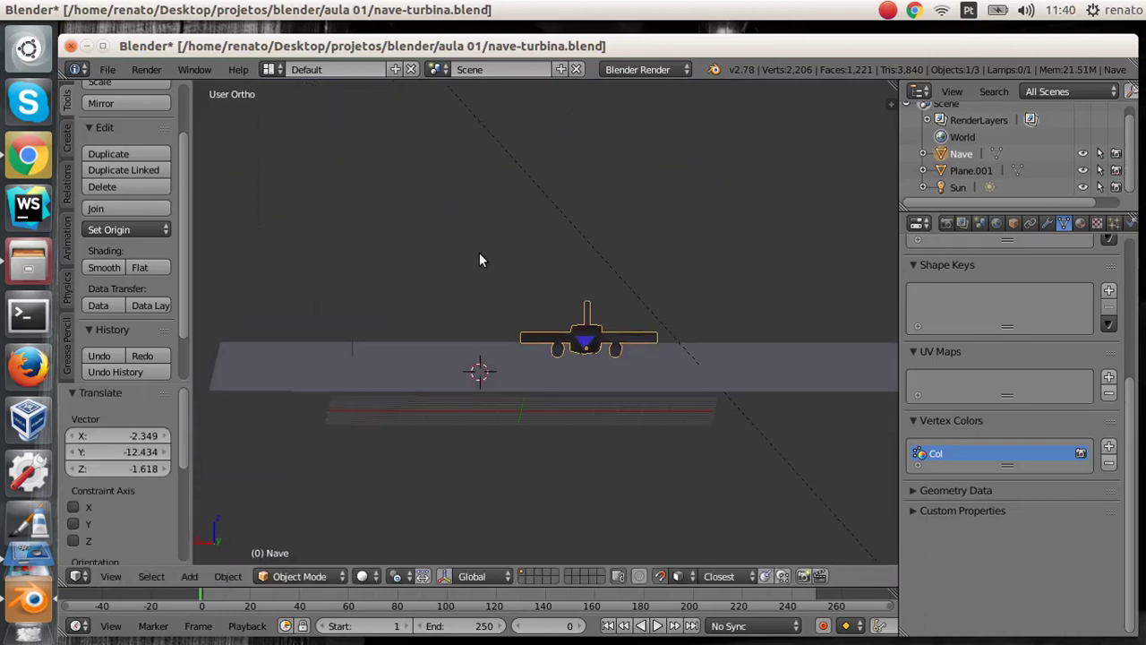
key("g")
key("y")
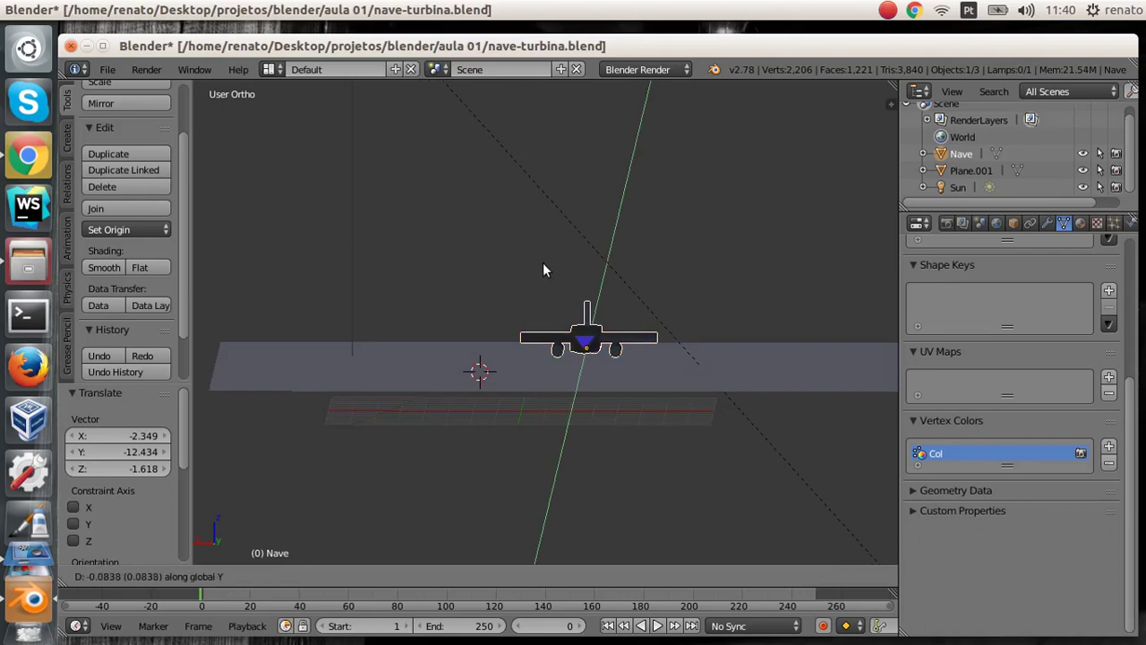
right_click(543, 263)
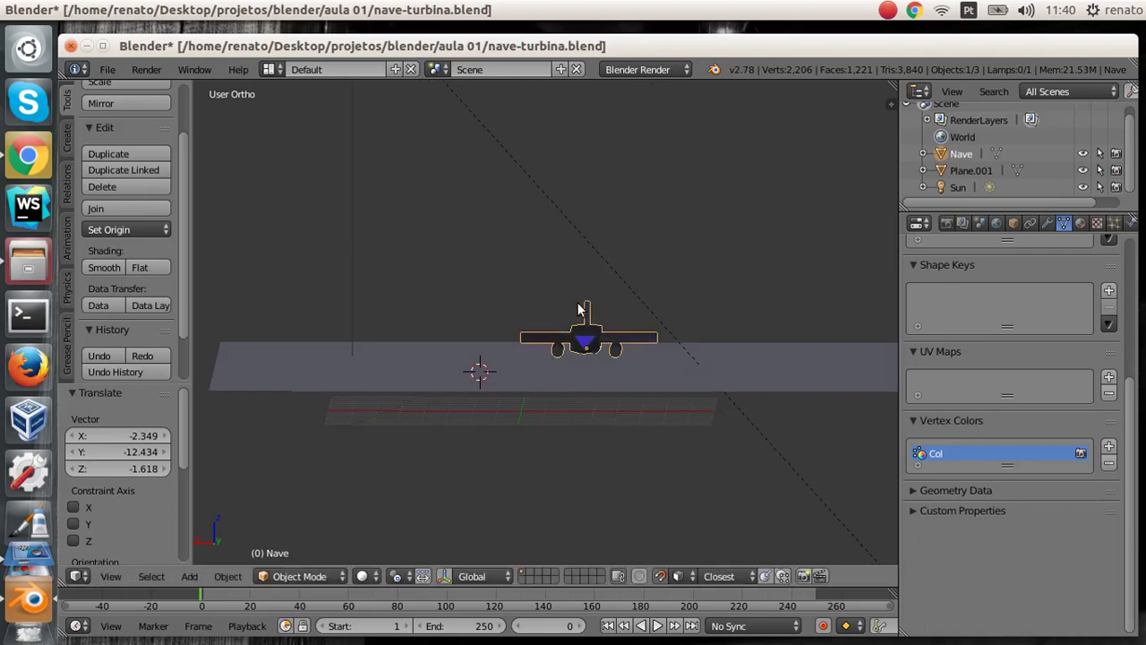
key("g")
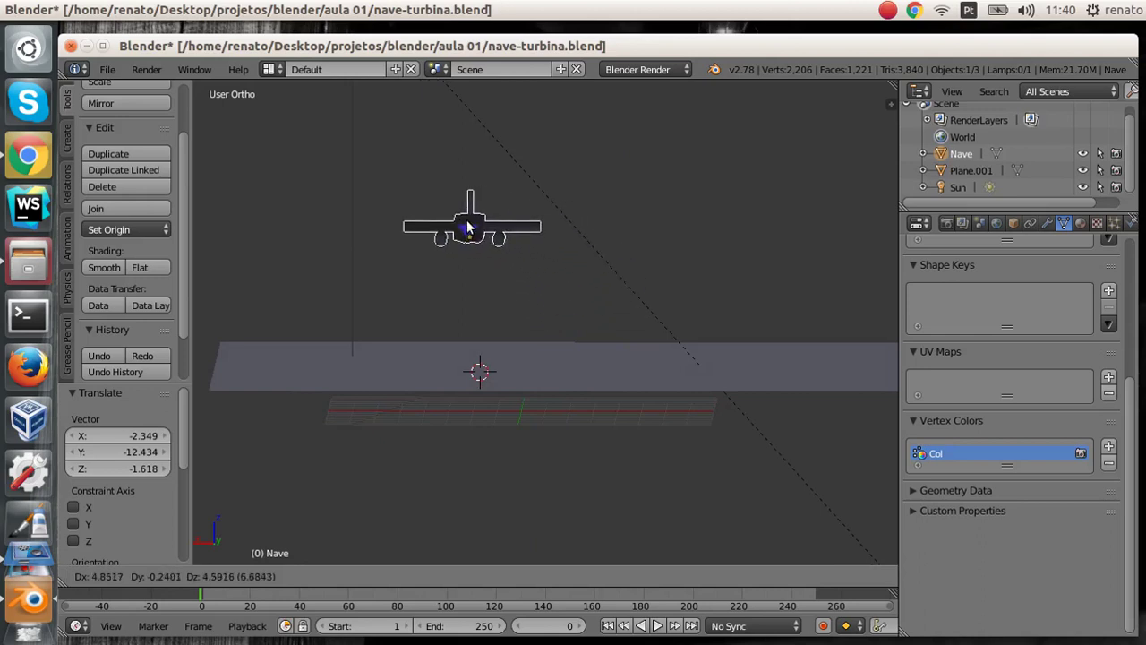
left_click(462, 226)
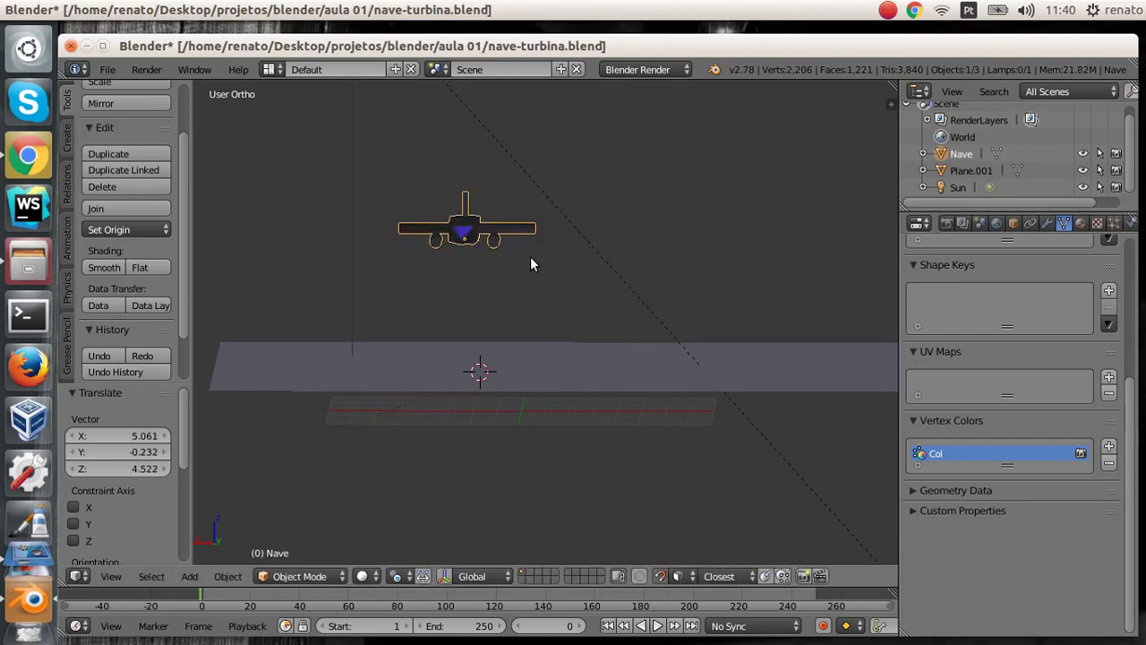
Define a rectangular render border around the ship and set the viewport shading to Rendered.
key("b")
left_click_drag(338, 148, 651, 324)
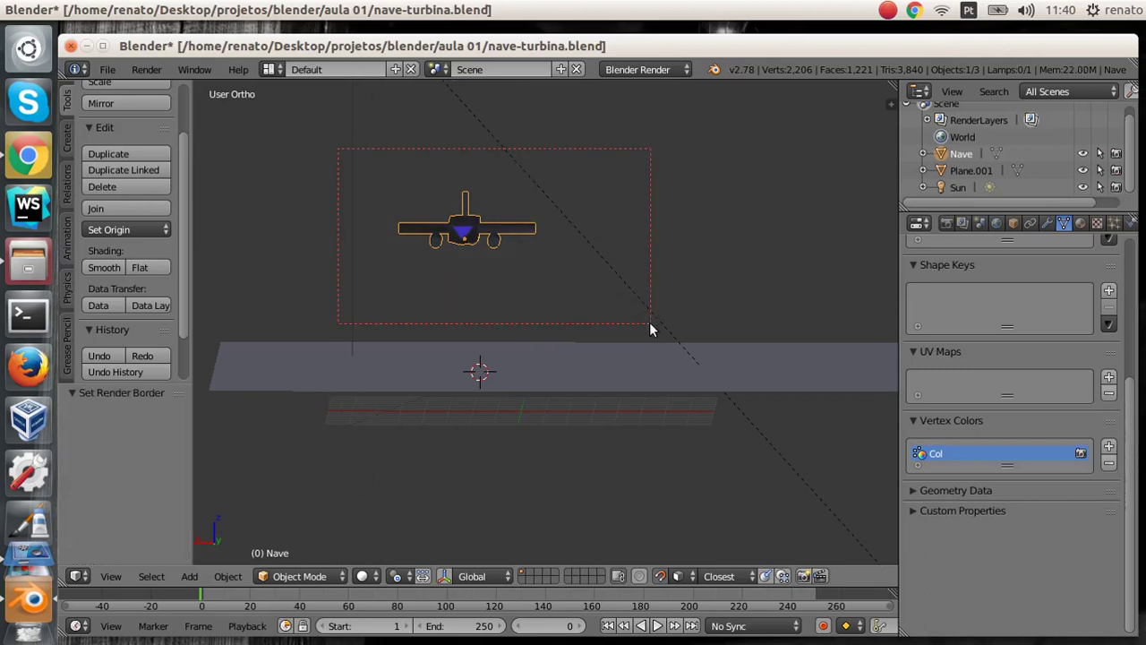
left_click(338, 578)
left_click(363, 576)
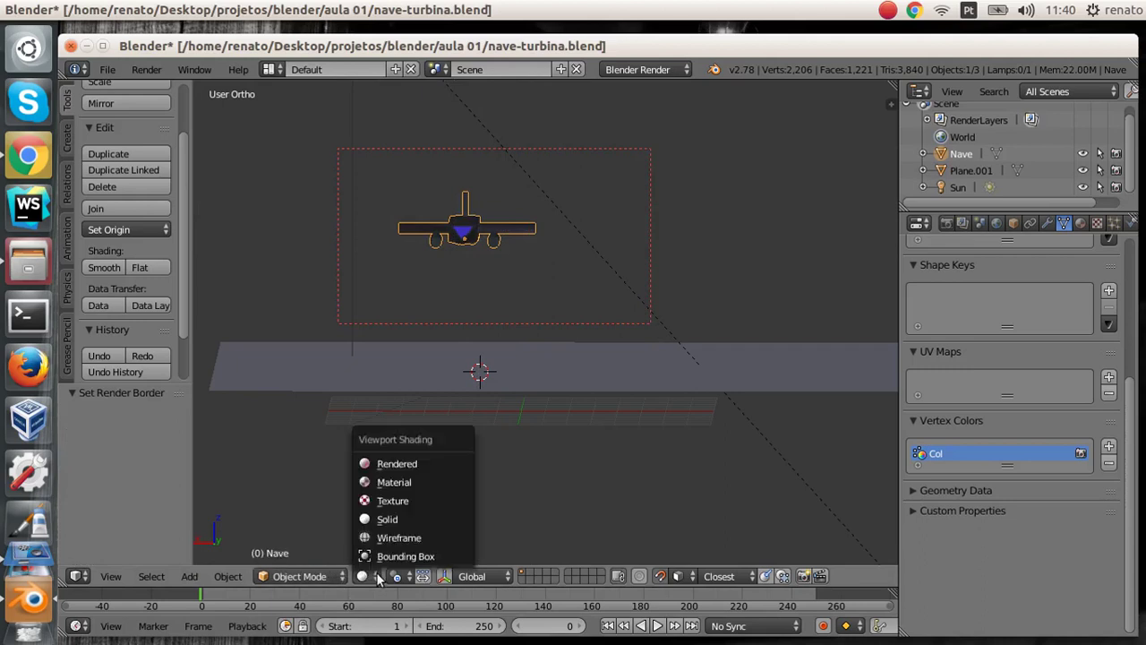
left_click(385, 463)
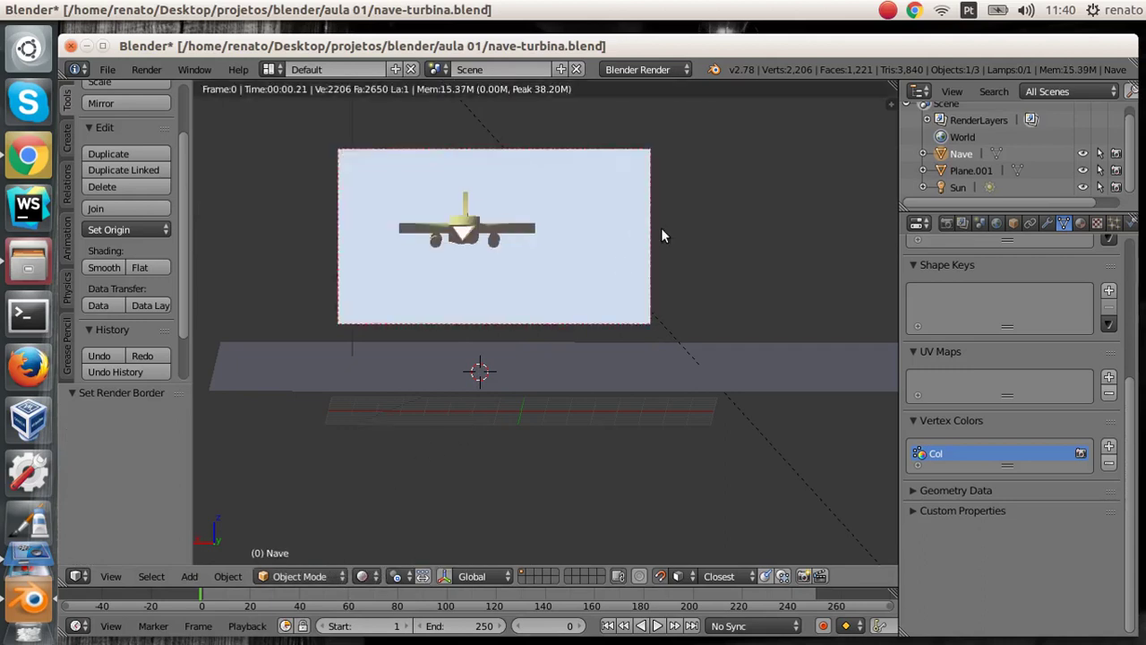
Examine the rendered ship and its shadow on the plane from several angles within the render border.
middle_click_drag(598, 200, 593, 226)
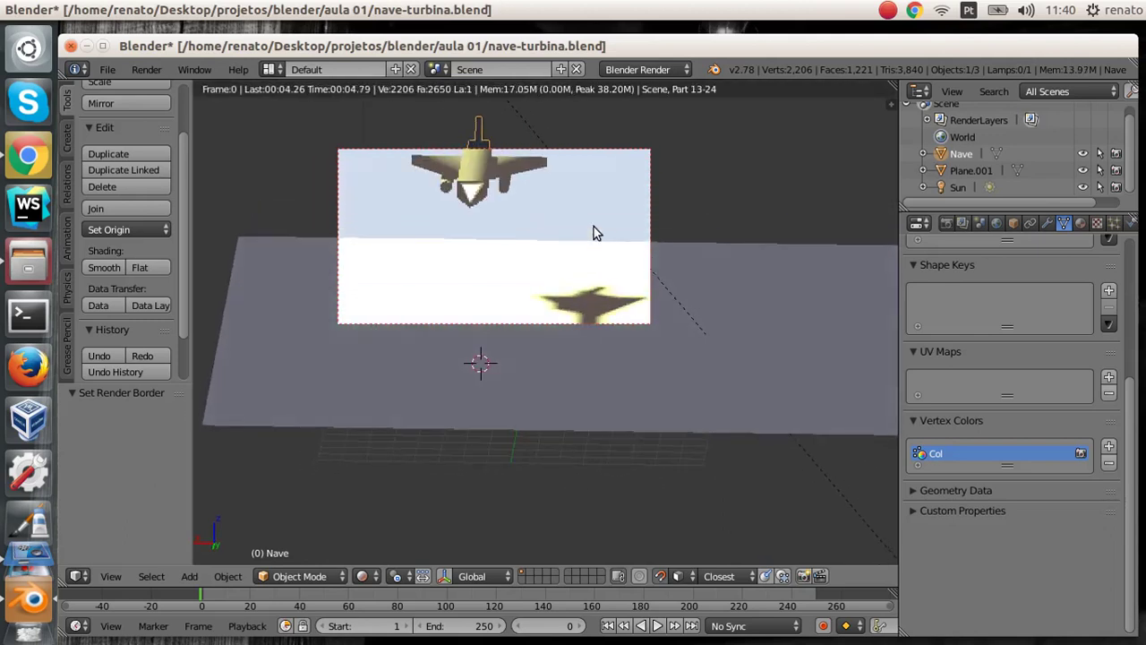
scroll(594, 227, "down", 2)
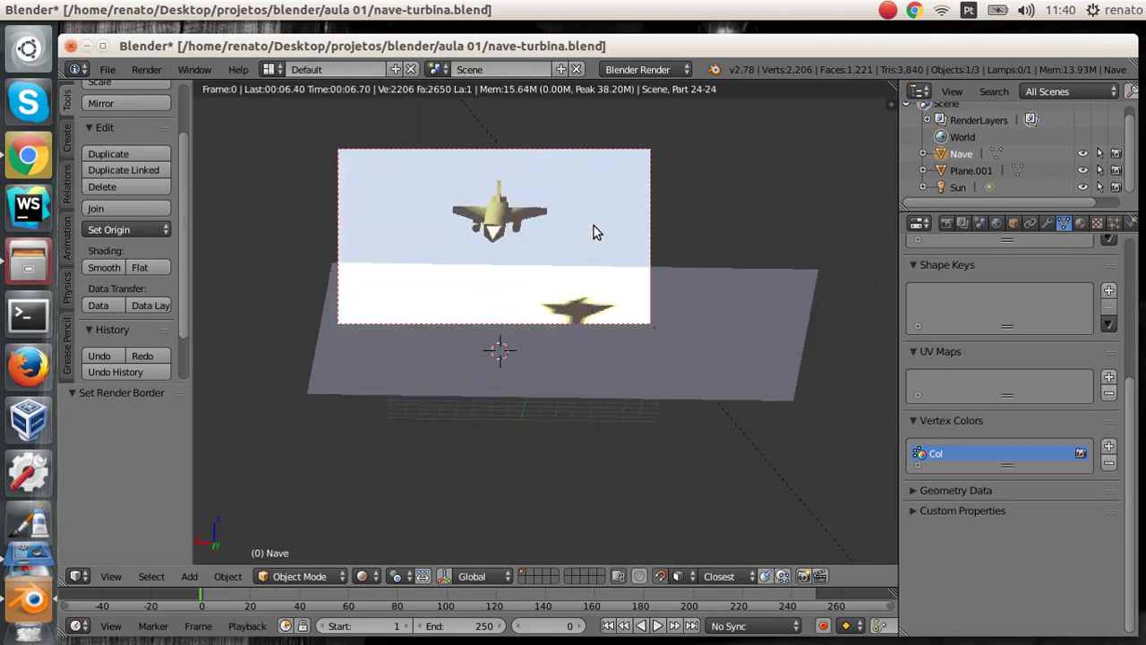
middle_click_drag(584, 237, 575, 253)
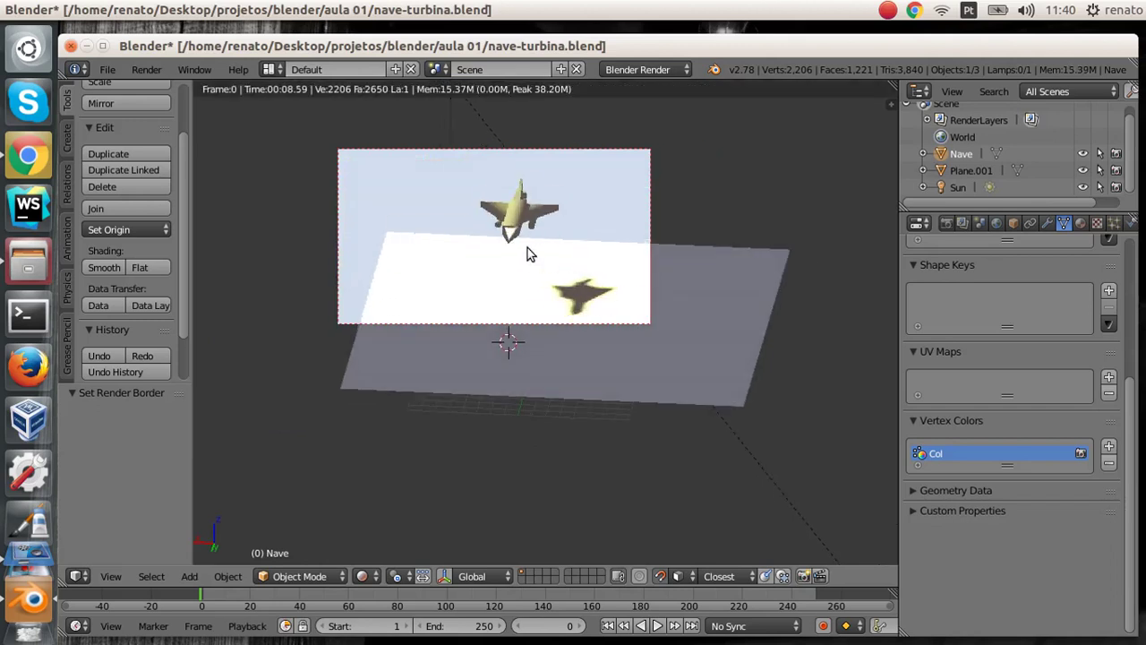
middle_click_drag(463, 243, 492, 260)
middle_click_drag(431, 231, 462, 232)
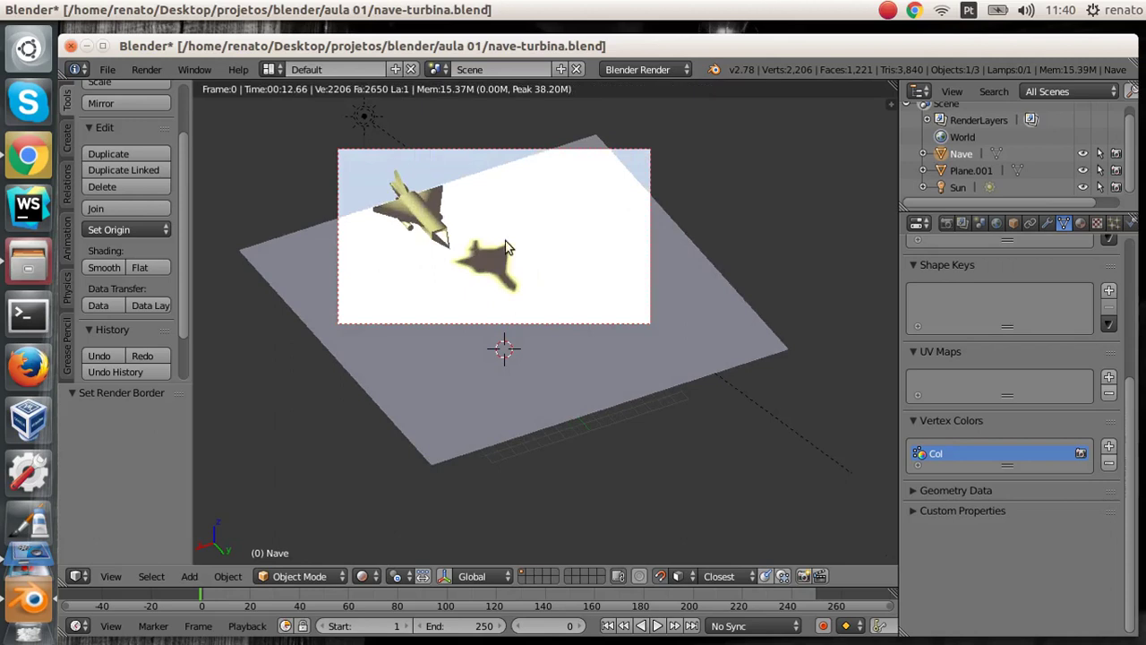
middle_click_drag(390, 256, 475, 239)
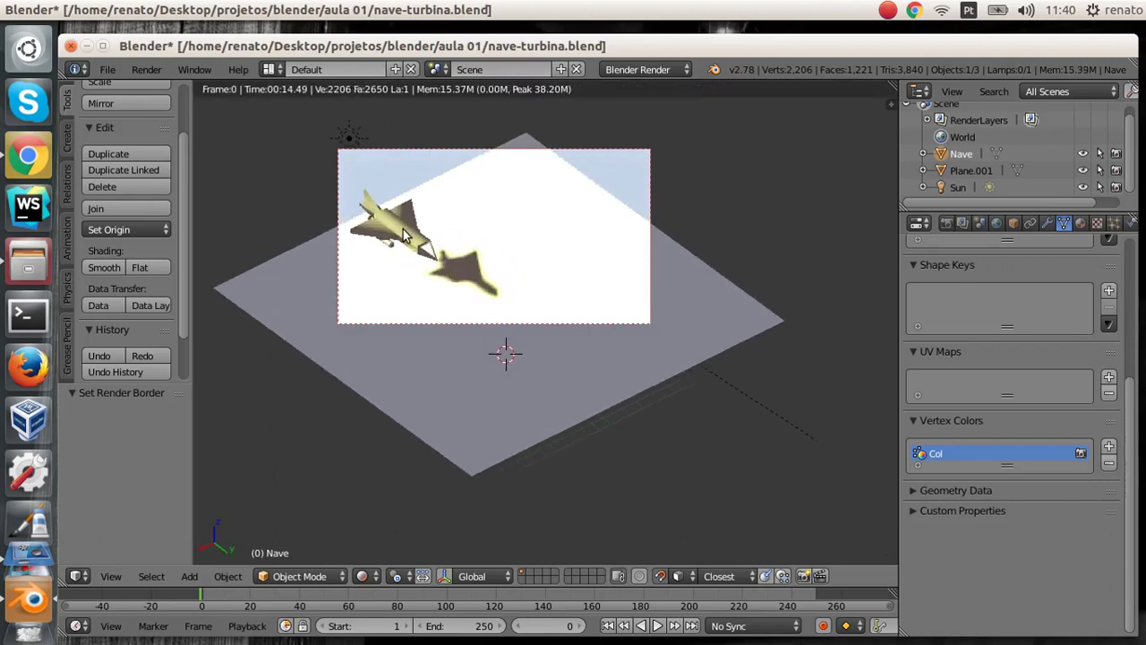
middle_click_drag(548, 247, 501, 210)
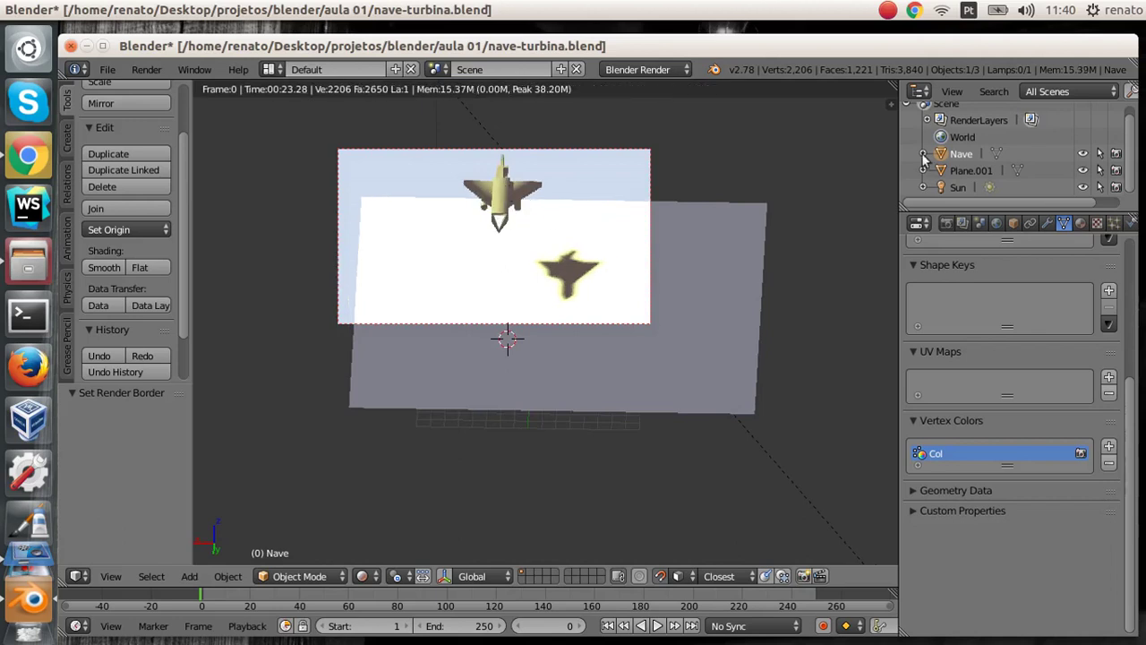
Select the Sun lamp and move it by about X -20.85, Y -2.36 and Z 2.82.
left_click(953, 187)
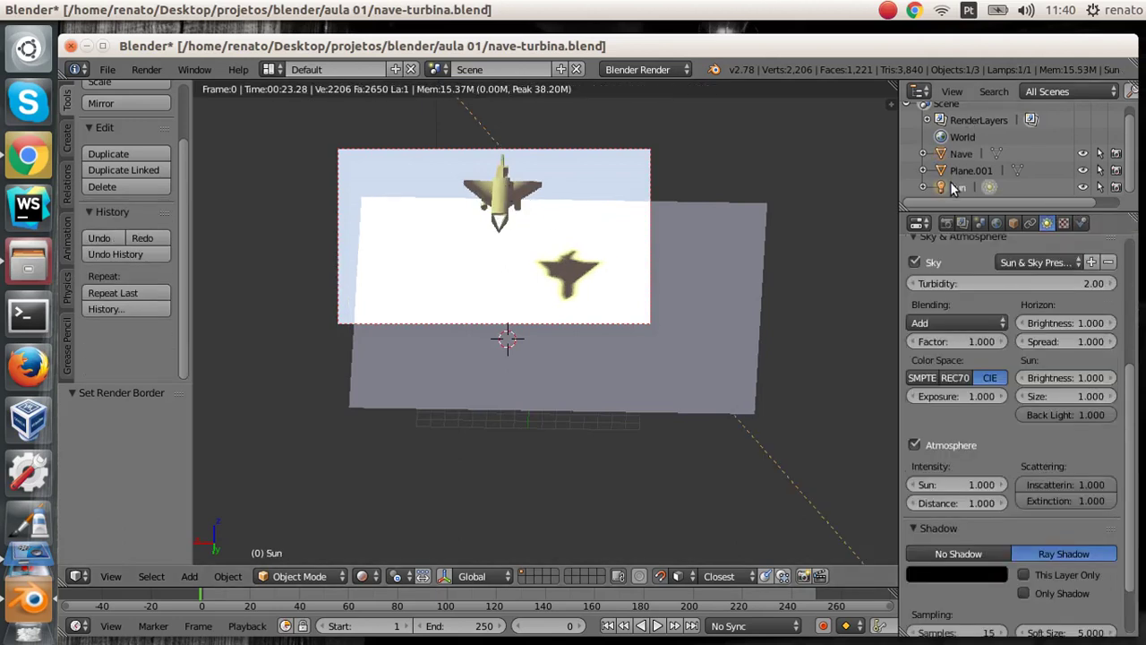
scroll(703, 148, "down", 2)
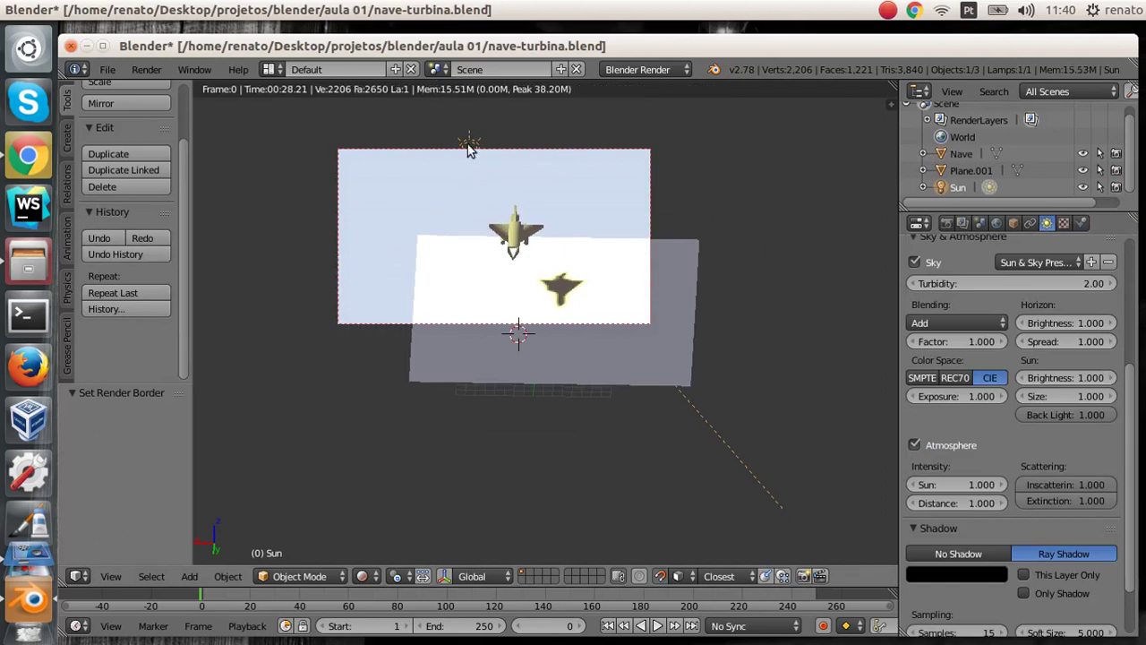
key("g")
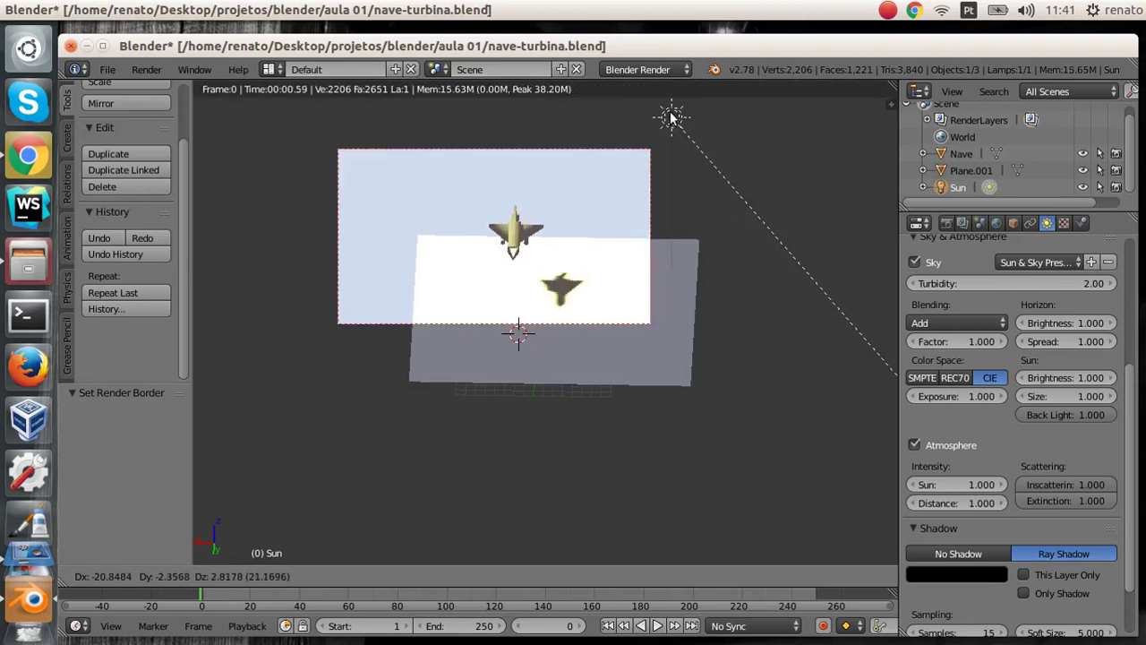
left_click(672, 116)
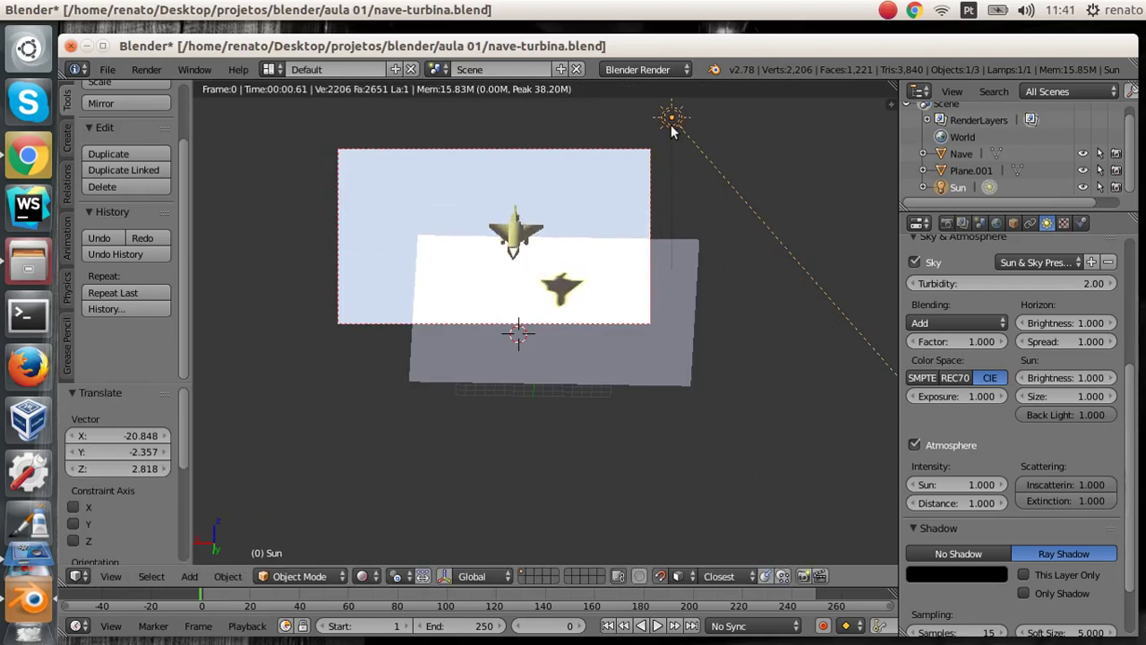
key("g")
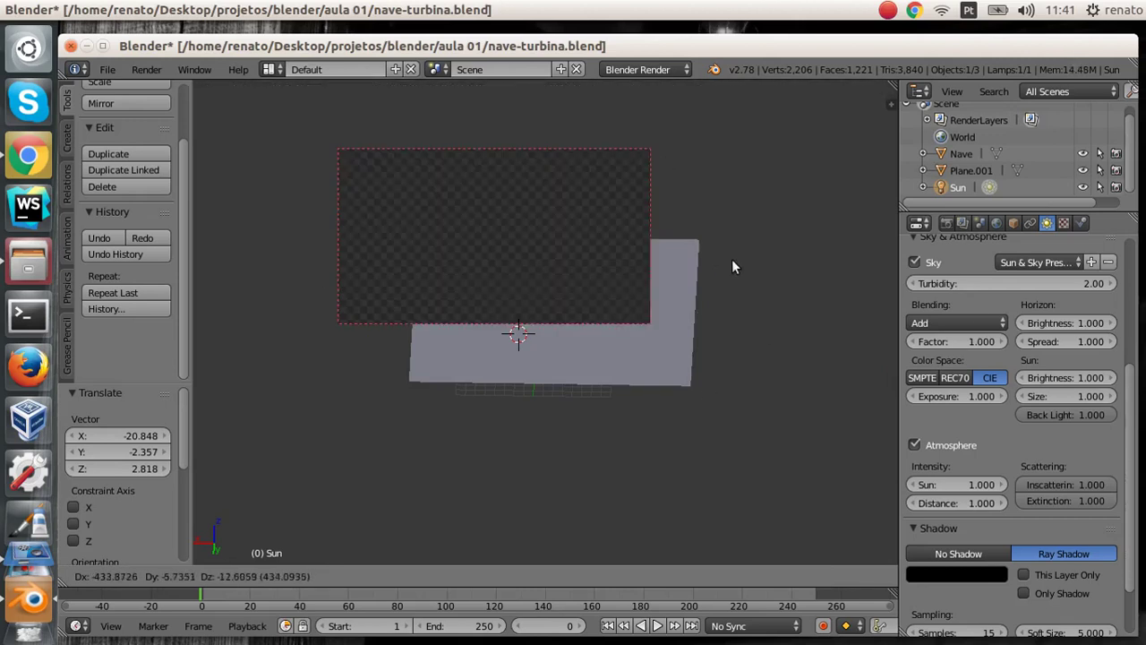
left_click(683, 260)
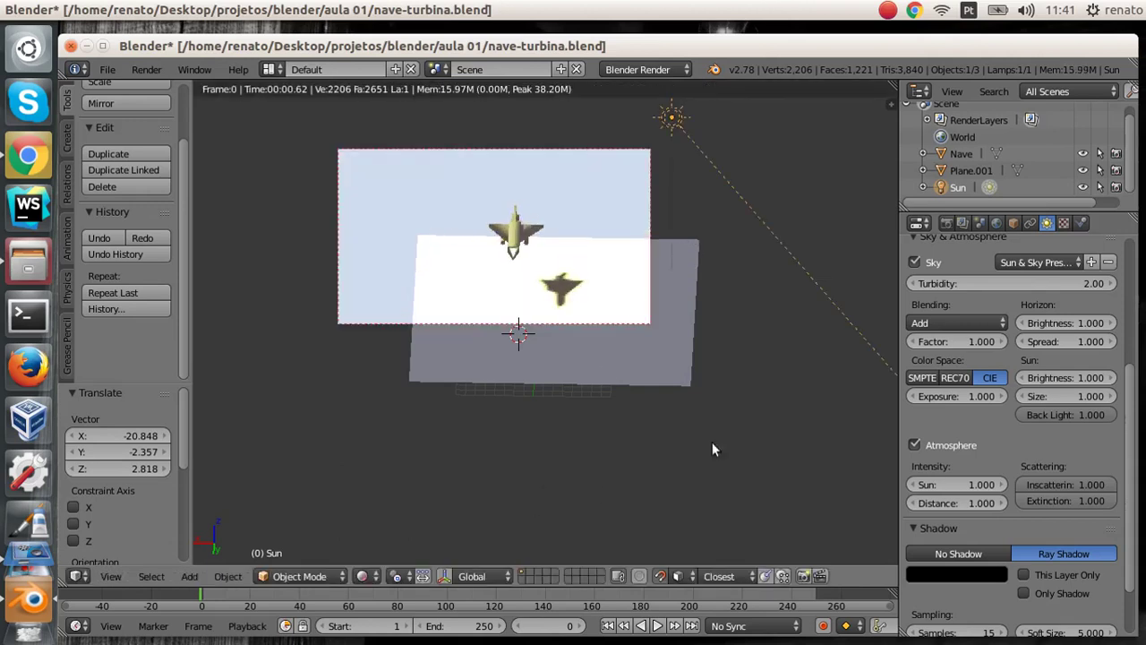
Change the lamp type to Spot and move the lamp by about X 37.19, Y -1.15 and Z 3.78 to light the ship.
left_click_drag(1133, 394, 1136, 254)
left_click(994, 352)
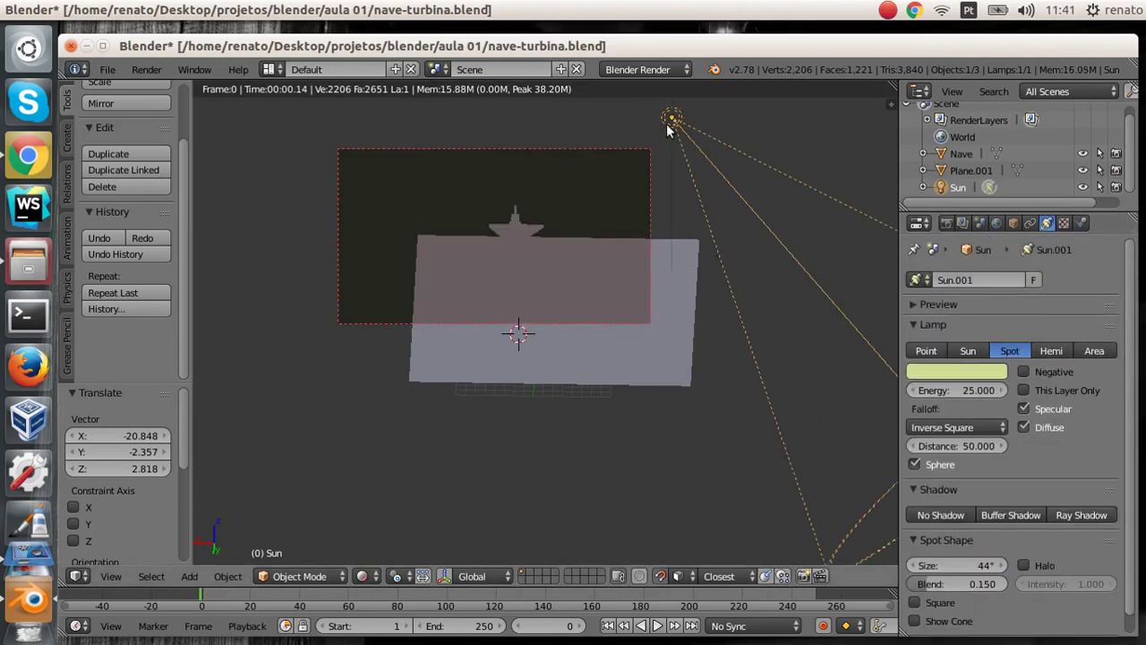
key("g")
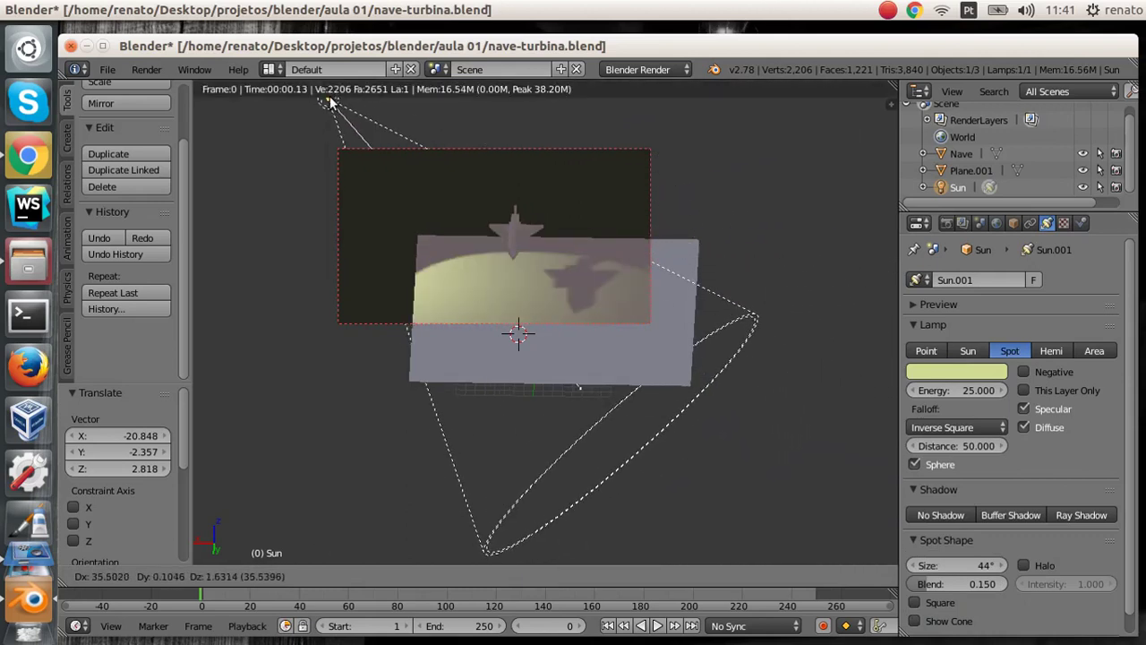
key("Escape")
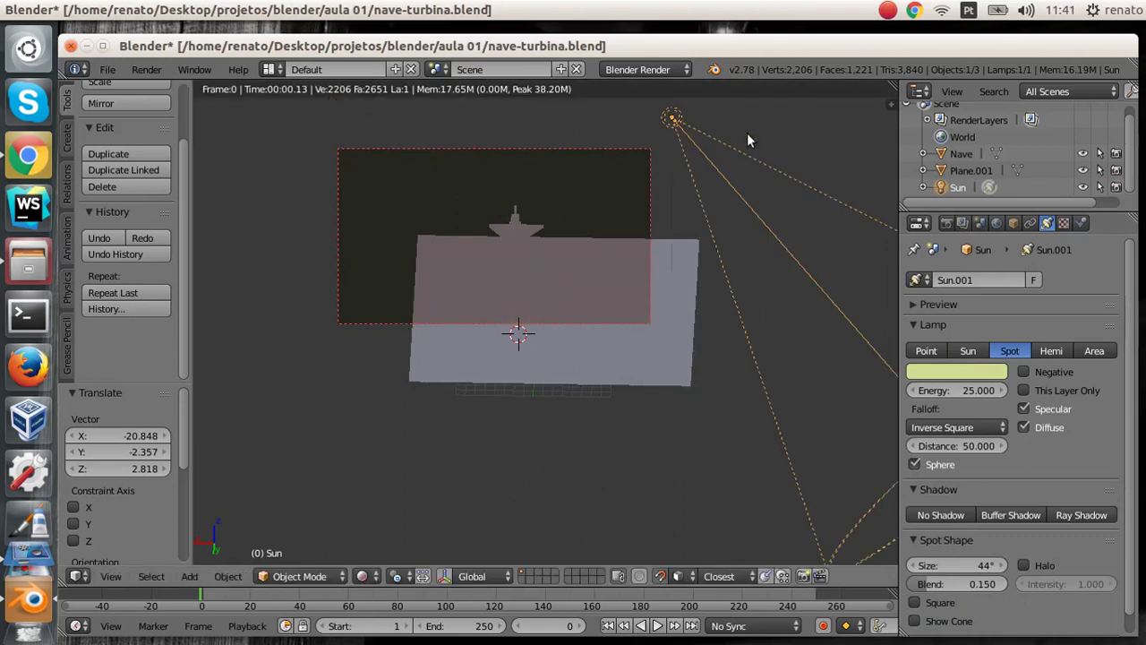
key("g")
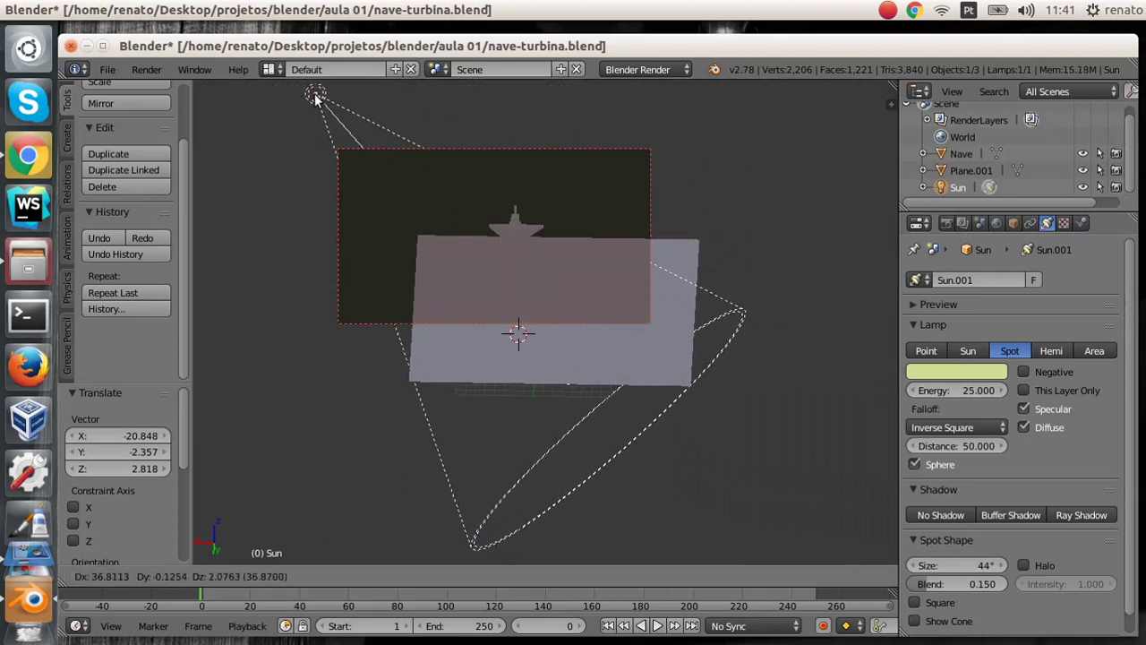
left_click(311, 543)
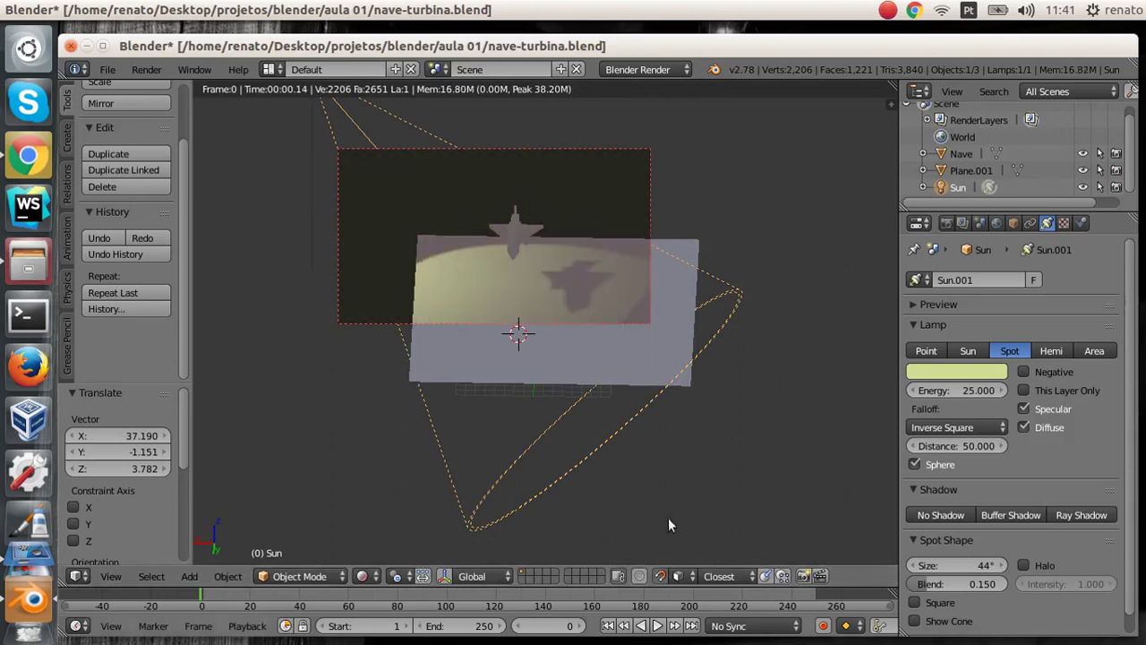
Clear the render border to render the whole viewport with the plane, ship and spotlight in view.
scroll(707, 166, "down", 1)
middle_click_drag(680, 179, 467, 222)
middle_click_drag(854, 236, 667, 442)
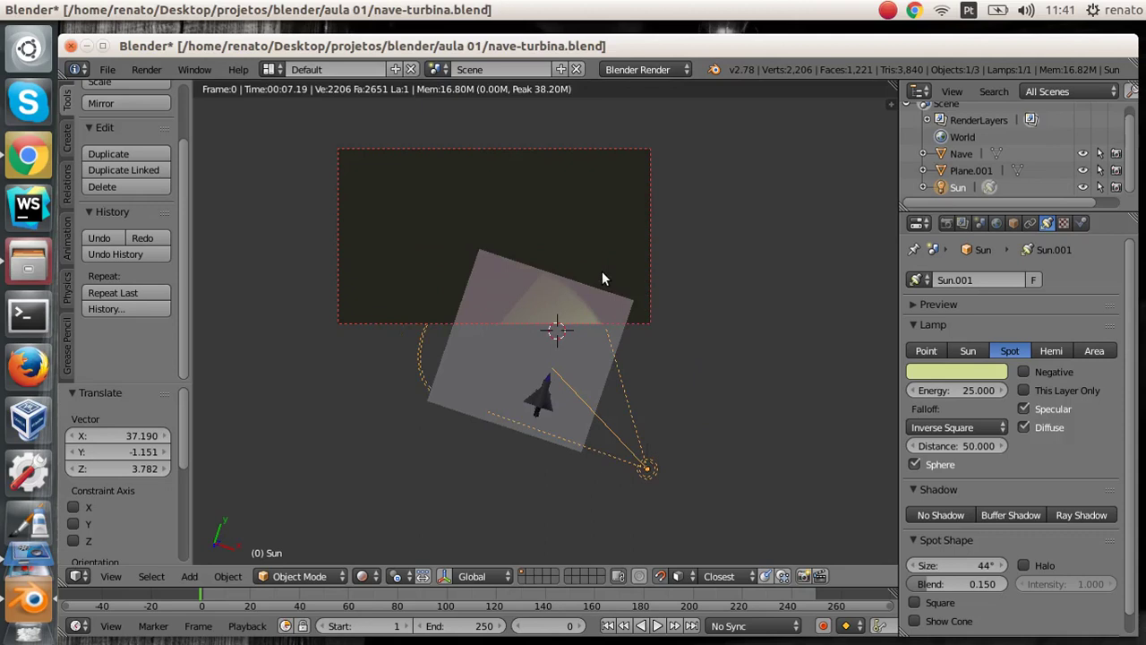
key("ctrl+alt+b")
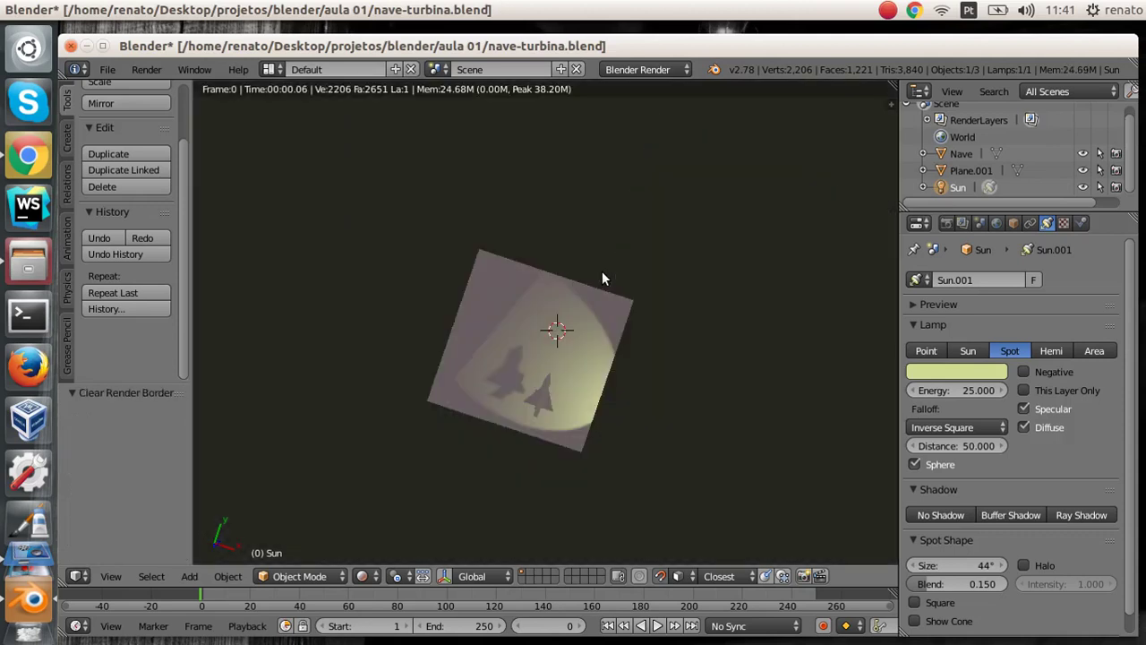
Select the Sun lamp in the scene hierarchy and examine the spotlit ship and its shadow from above and from the side.
scroll(571, 345, "up", 5)
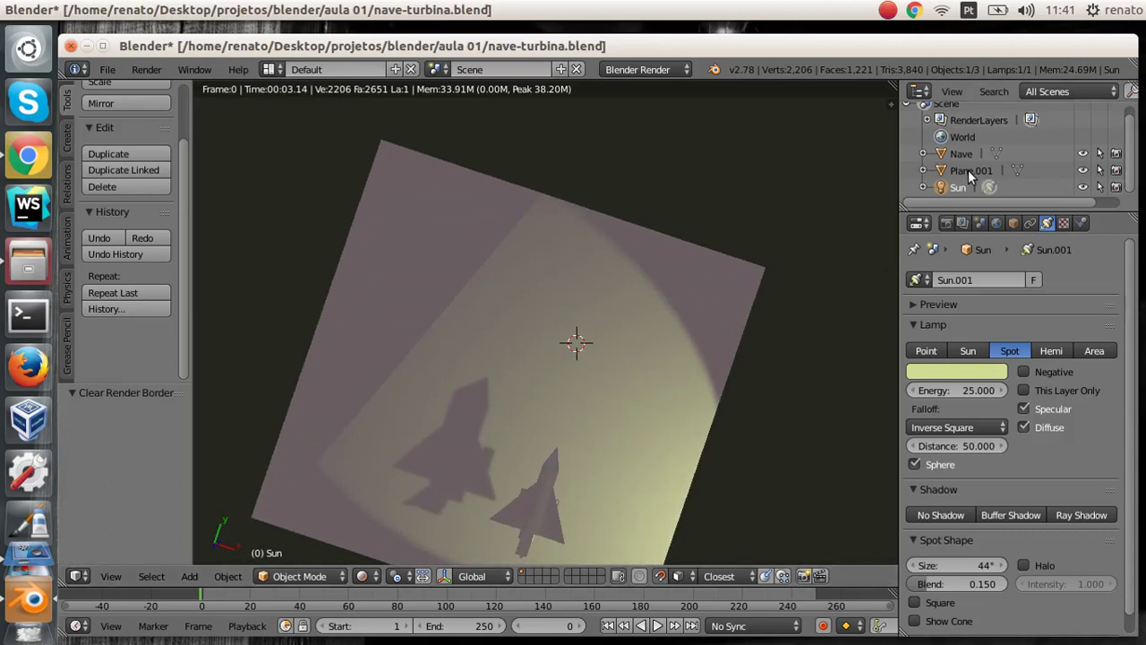
right_click(956, 189)
left_click(951, 188)
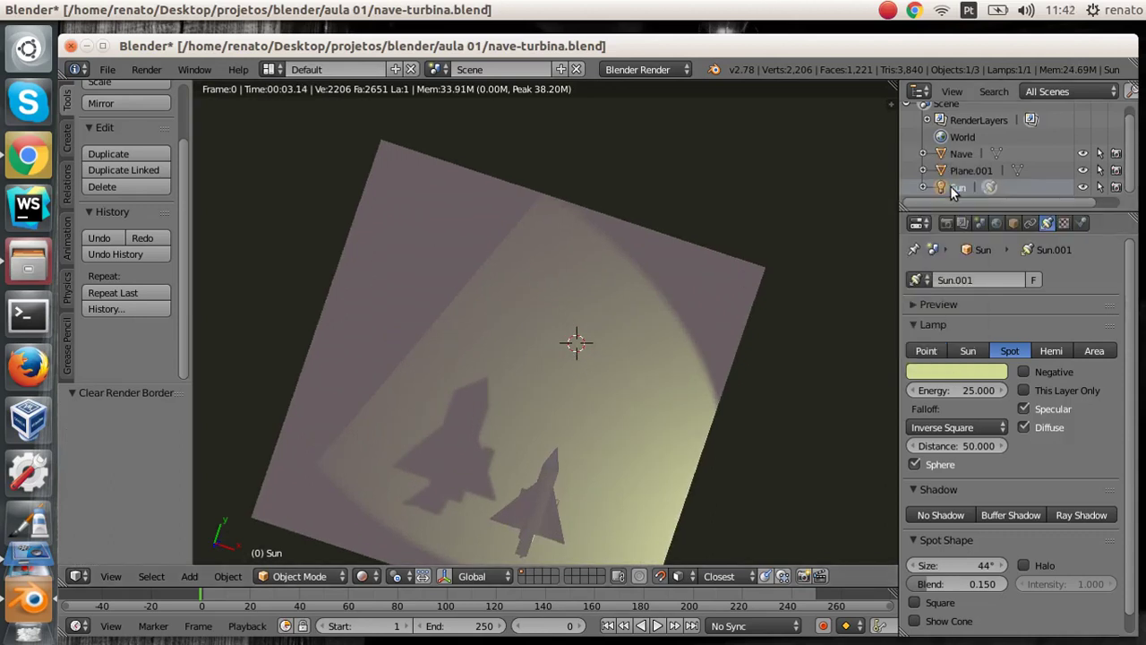
scroll(587, 444, "down", 5)
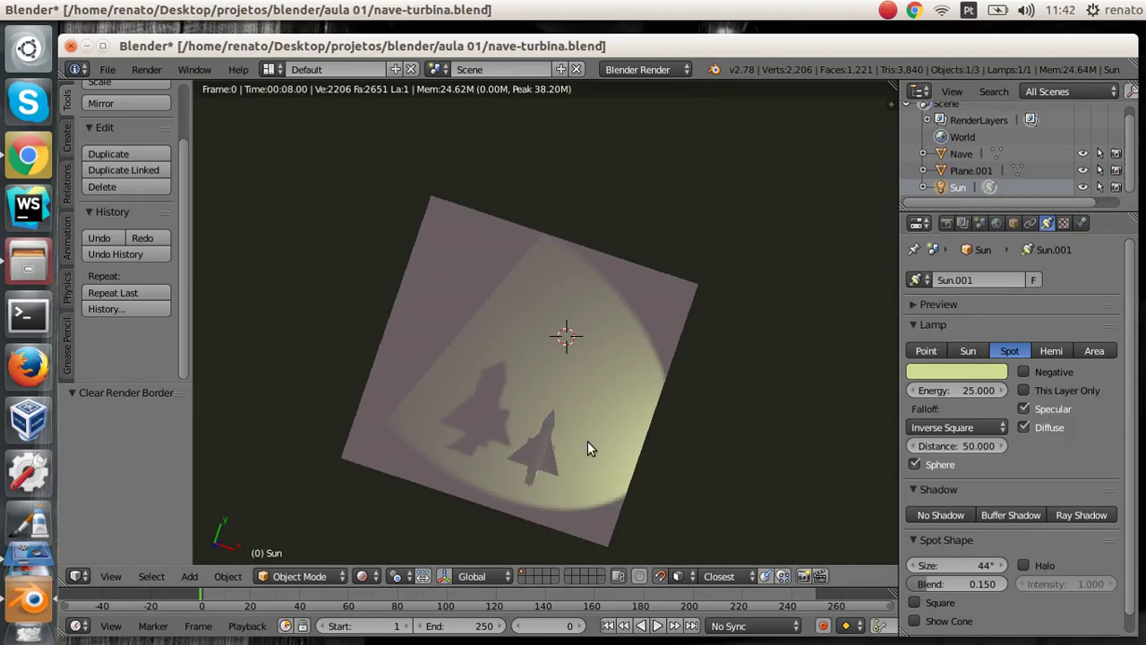
middle_click_drag(638, 377, 652, 340)
middle_click_drag(645, 340, 679, 317)
scroll(679, 317, "up", 3)
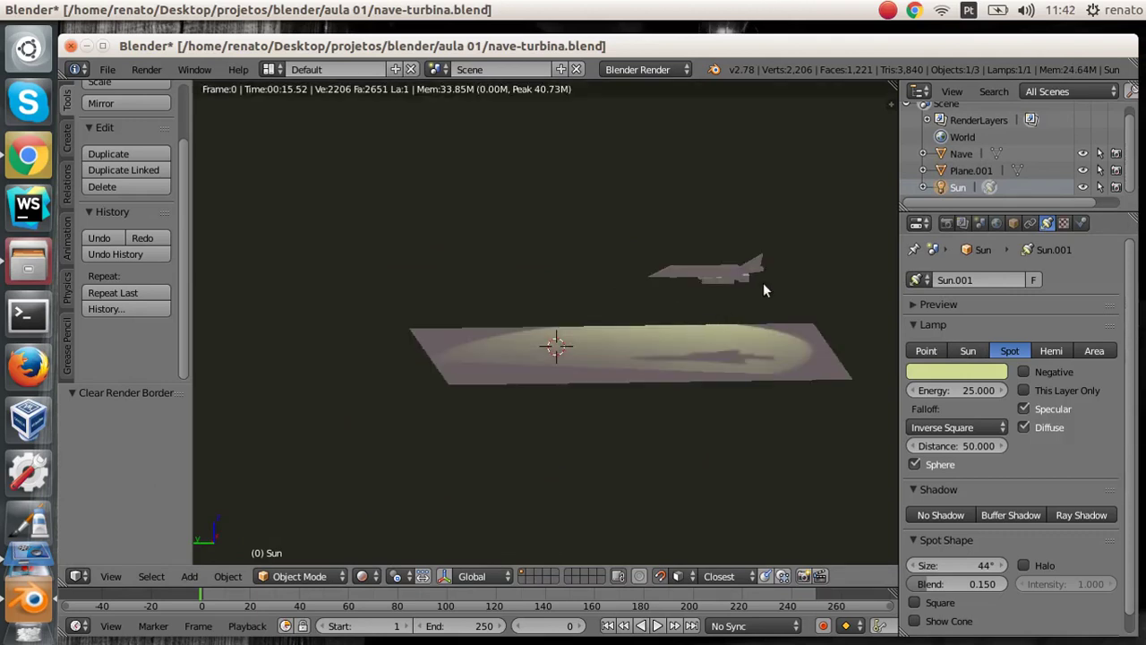
middle_click_drag(767, 272, 709, 330)
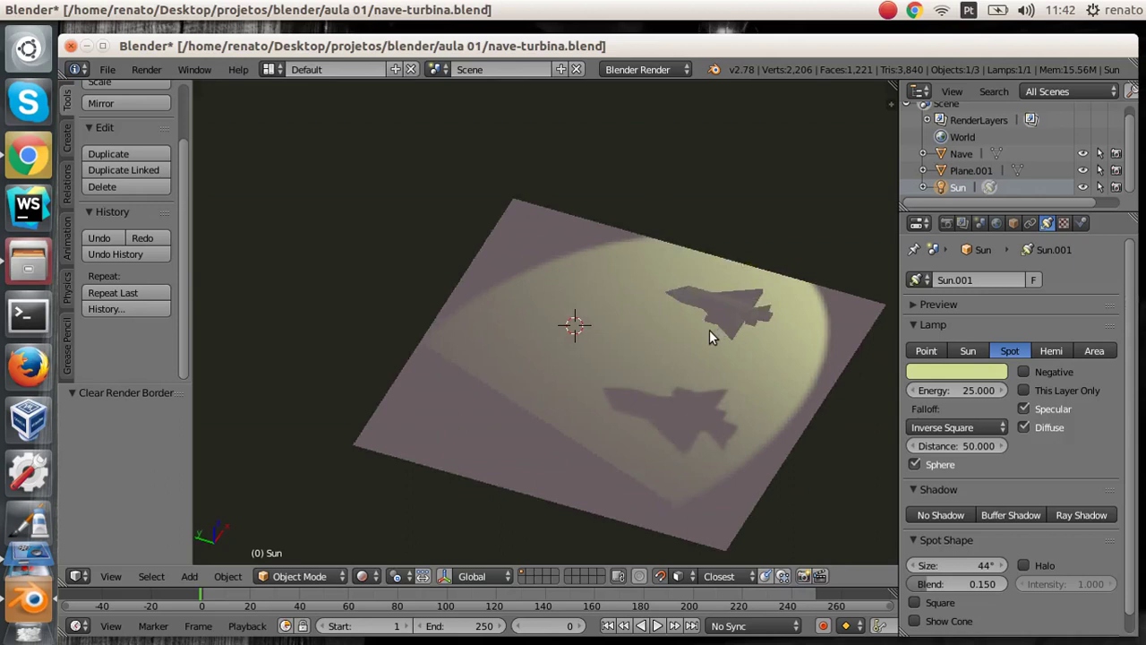
Switch the viewport to Solid shading and move the spot lamp by about X 2.595, Y -1.474 and Z 1.754.
left_click(361, 575)
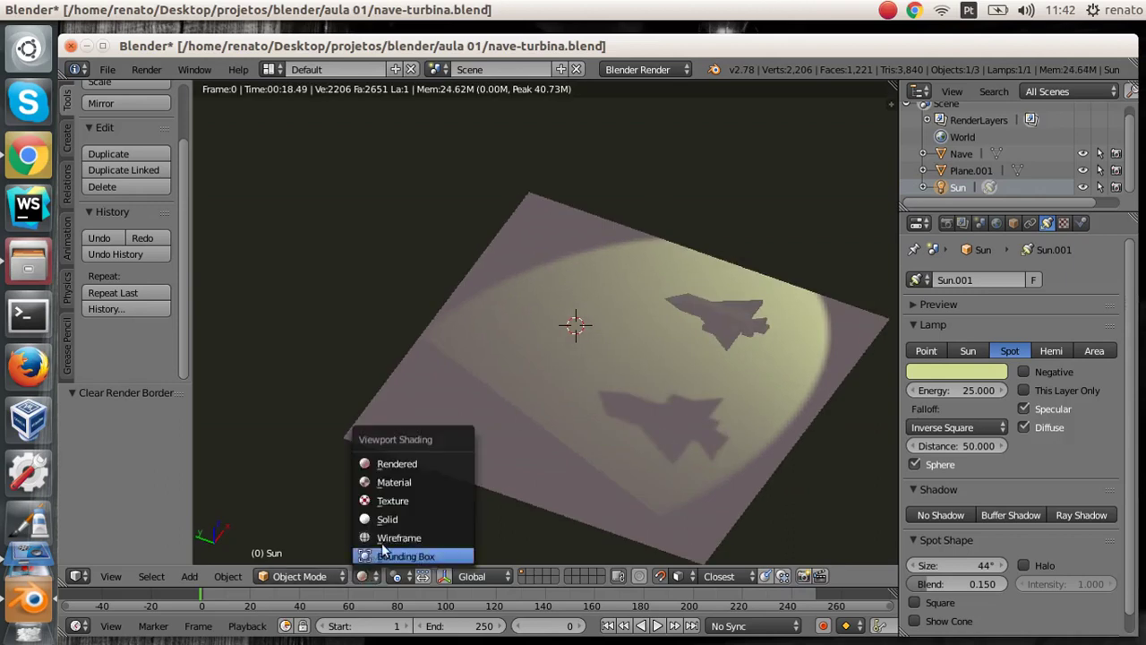
left_click(389, 520)
scroll(847, 256, "down", 4)
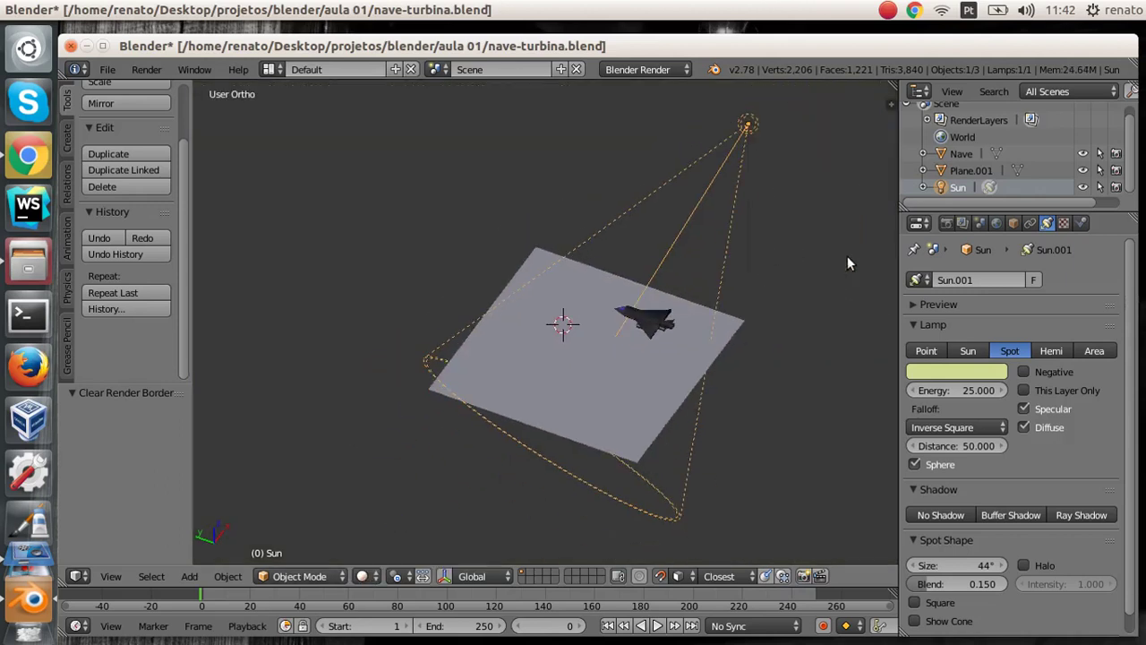
key("g")
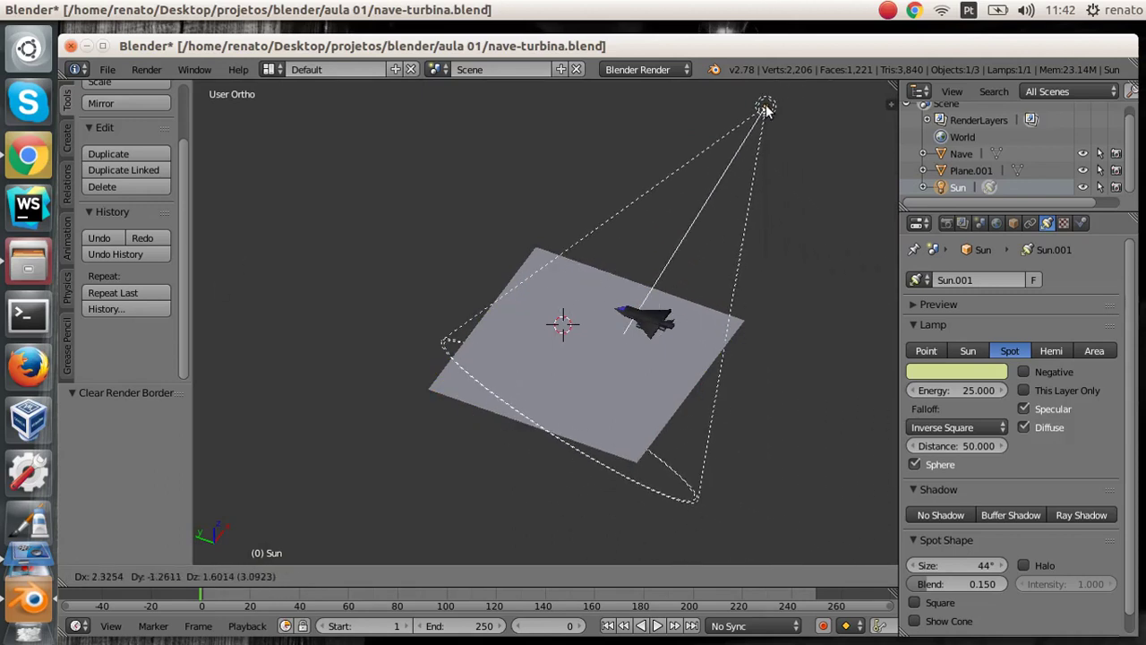
left_click(787, 141)
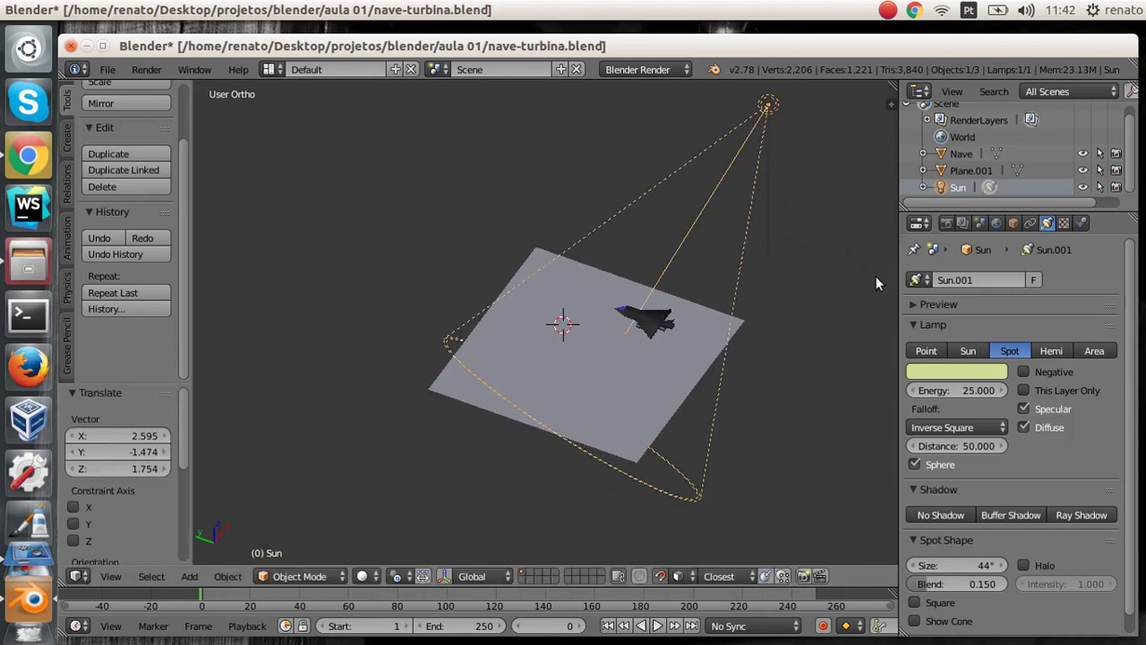
Return the viewport to Rendered shading and raise the spot lamp's energy to 30.44.
scroll(990, 451, "down", 1)
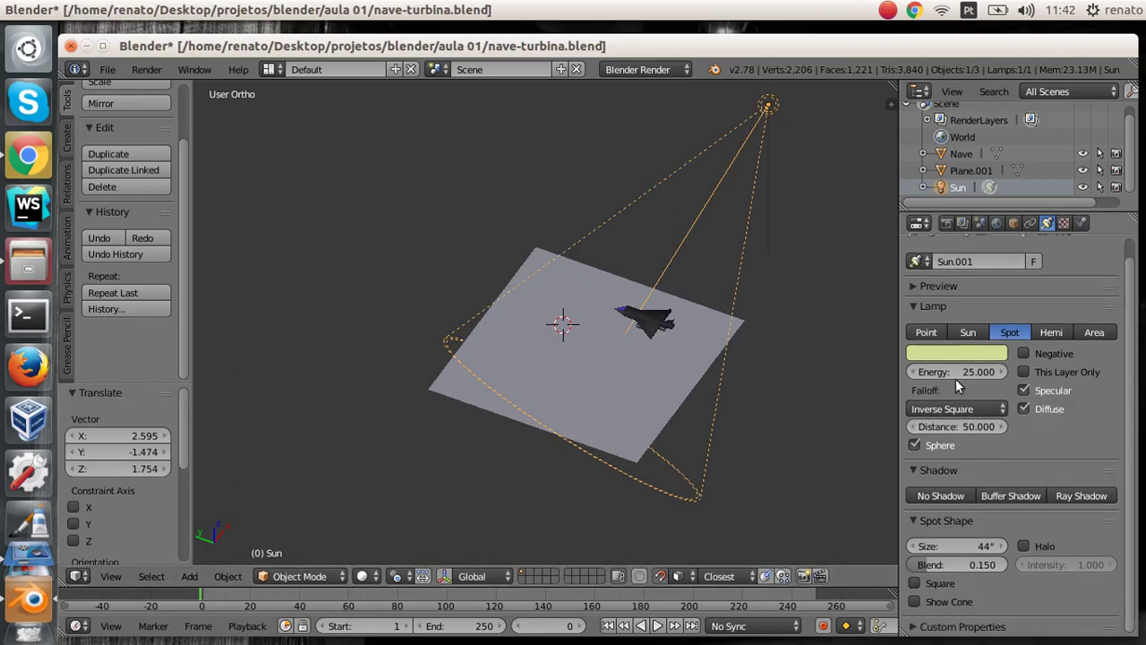
left_click(364, 576)
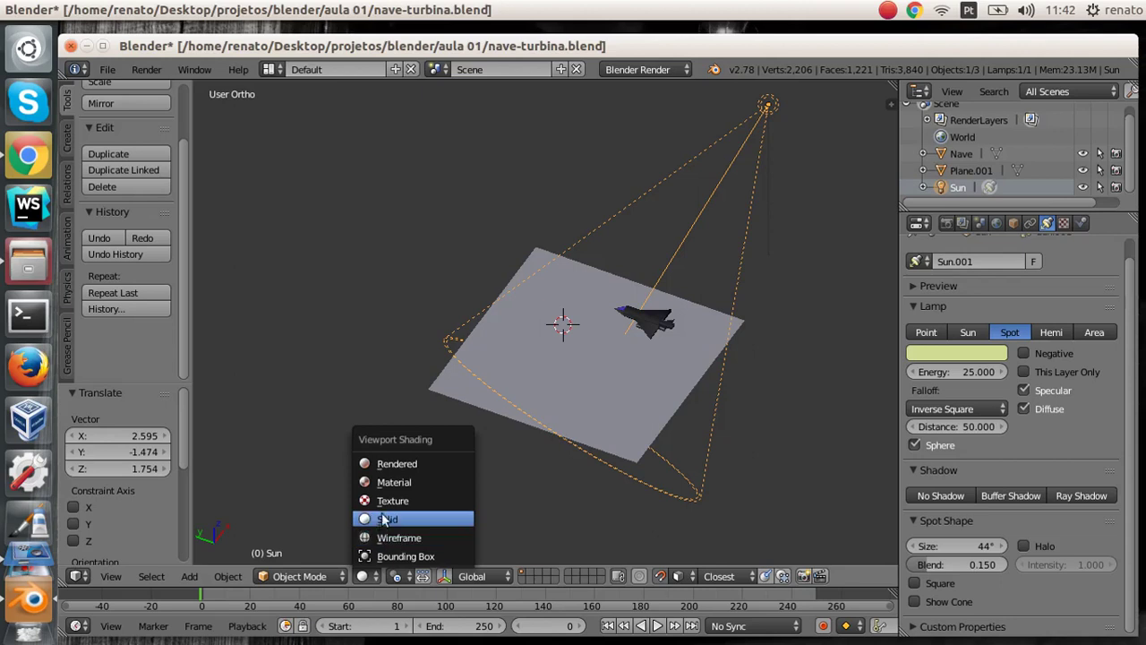
left_click(386, 463)
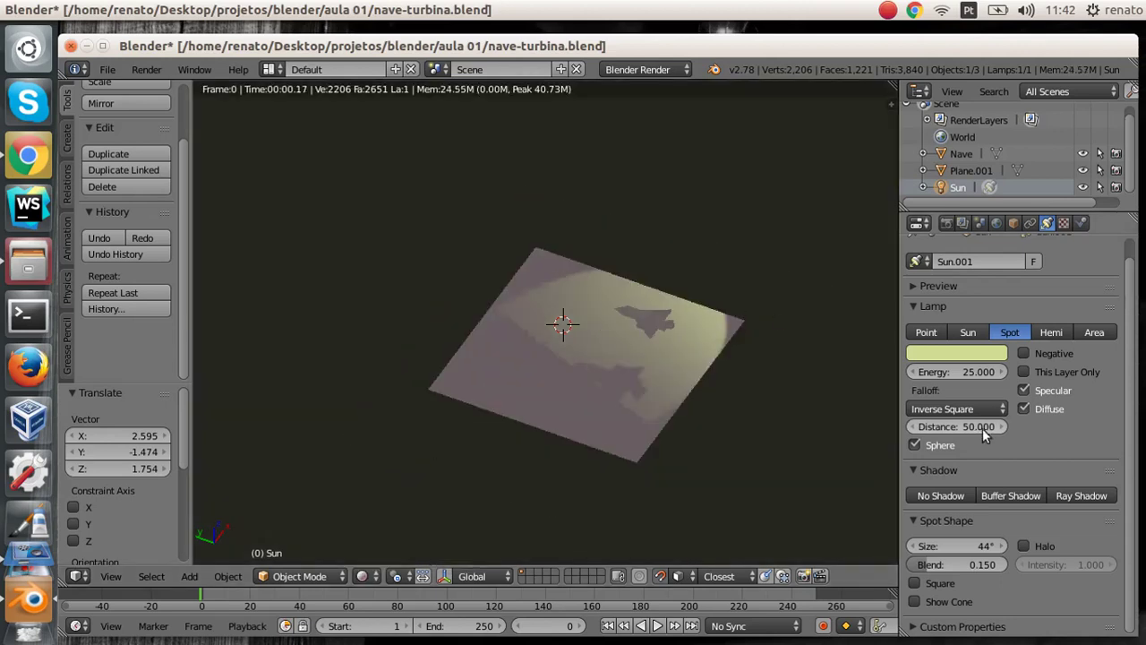
left_click_drag(962, 373, 994, 373)
scroll(673, 336, "up", 4)
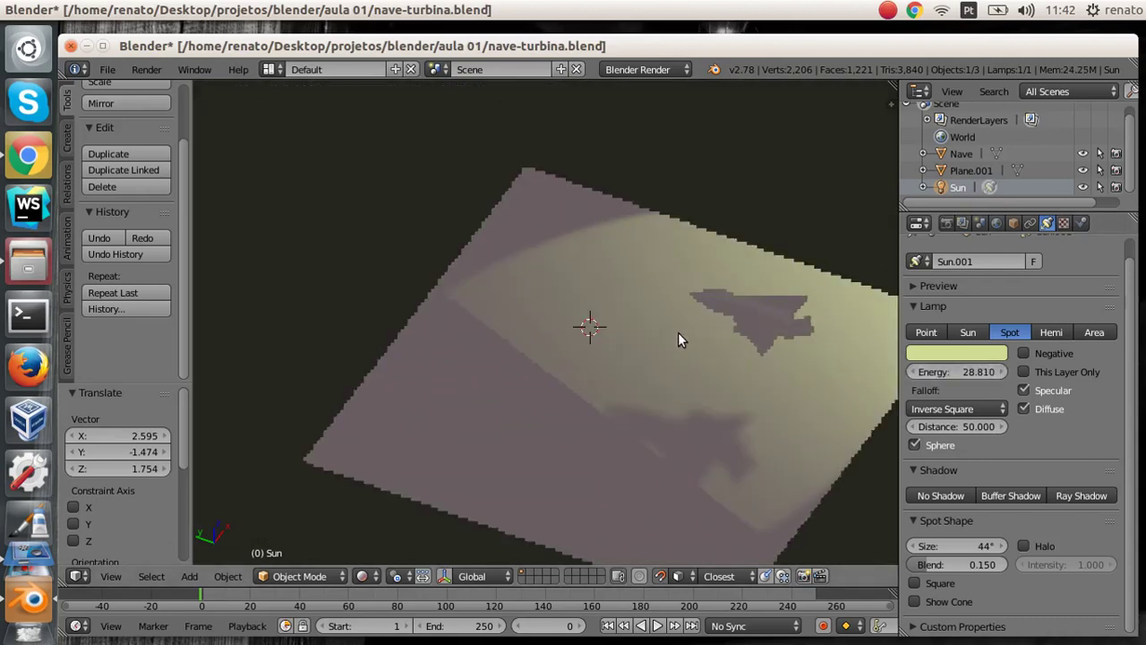
scroll(780, 382, "up", 2)
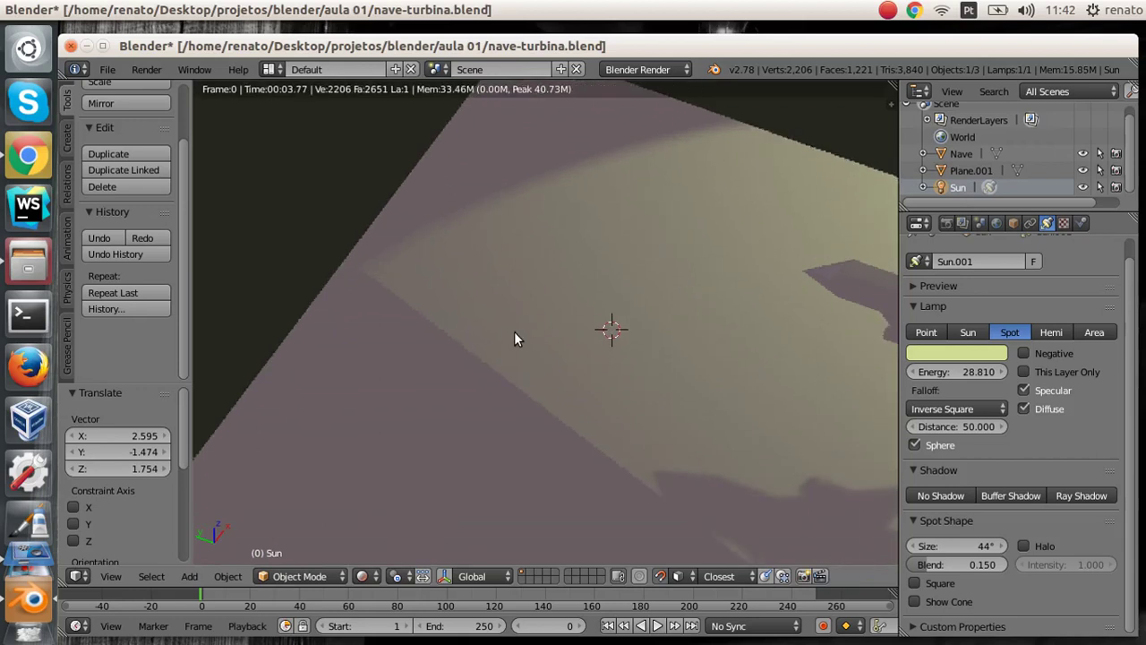
middle_click_drag(794, 355, 391, 316, "shift")
left_click_drag(947, 373, 985, 372)
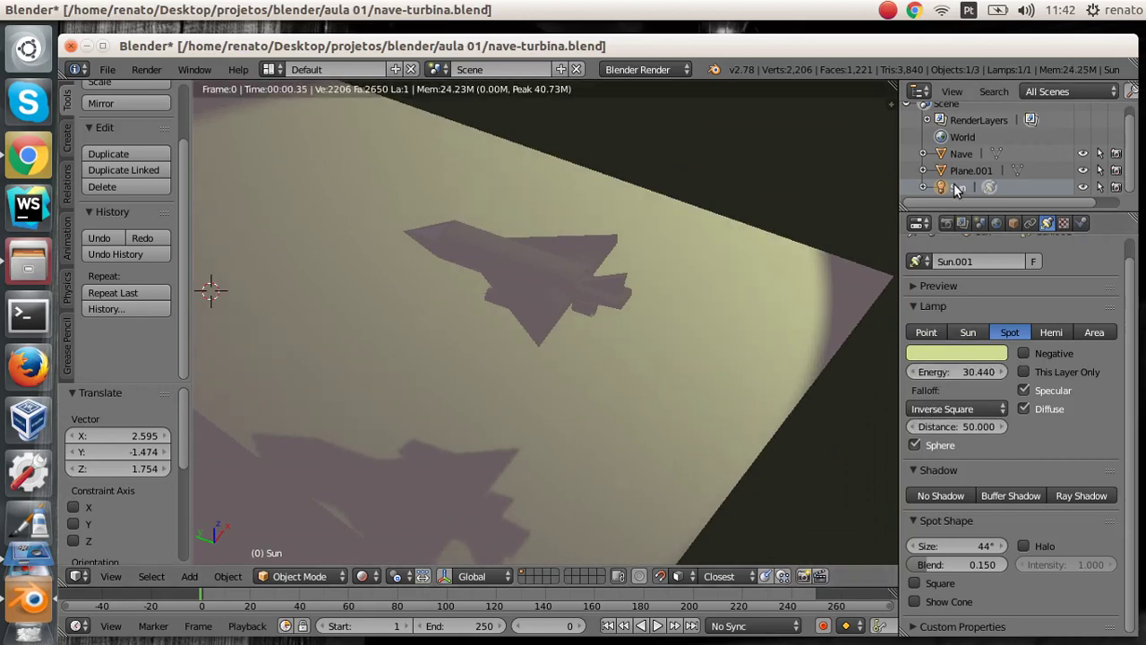
Set the spot lamp's distance to 34.06, then compare the Sun, Point and Spot types and leave the lamp as Sun.
mouse_move(935, 425)
left_mouse_down()
mouse_move(1013, 422)
mouse_move(945, 427)
left_mouse_up()
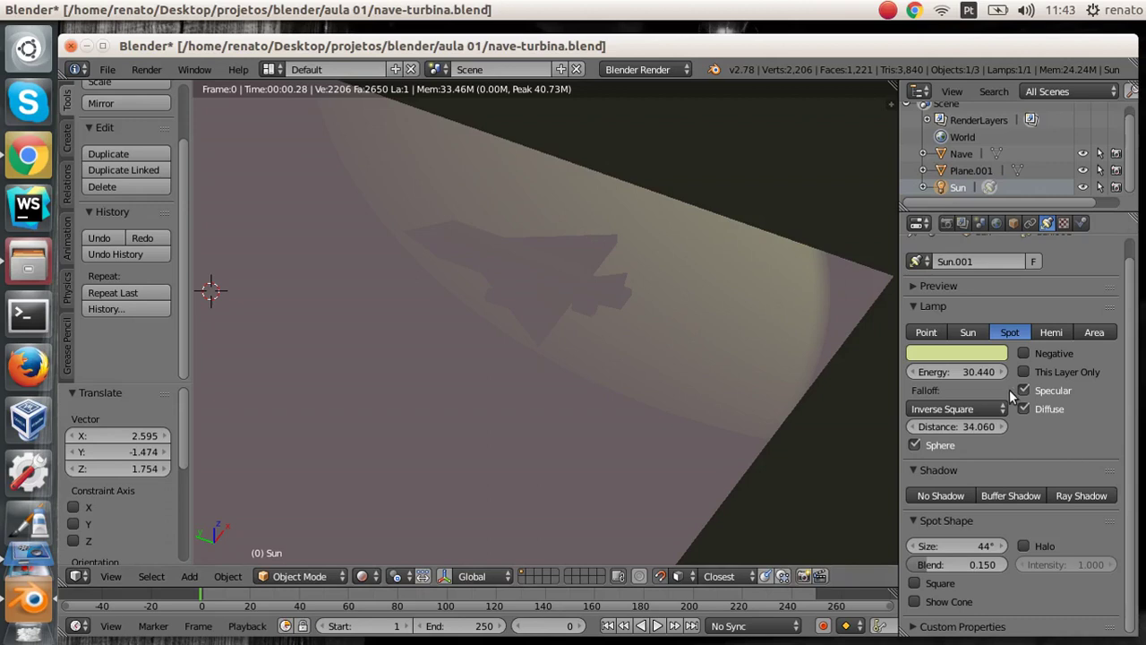
left_click(969, 332)
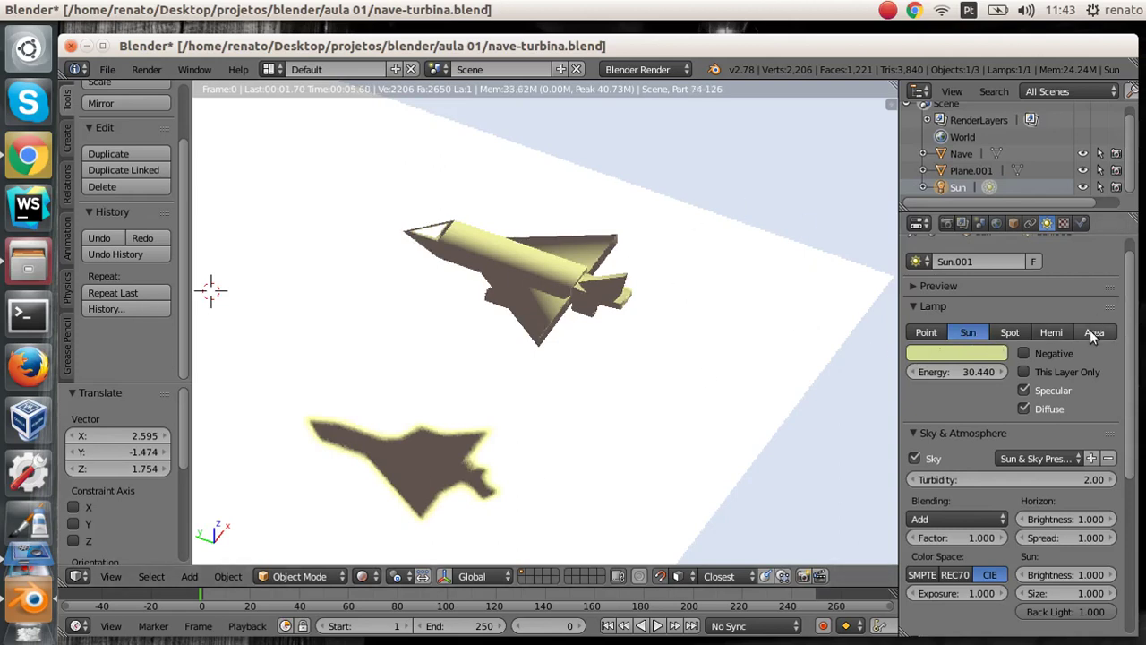
left_click(923, 335)
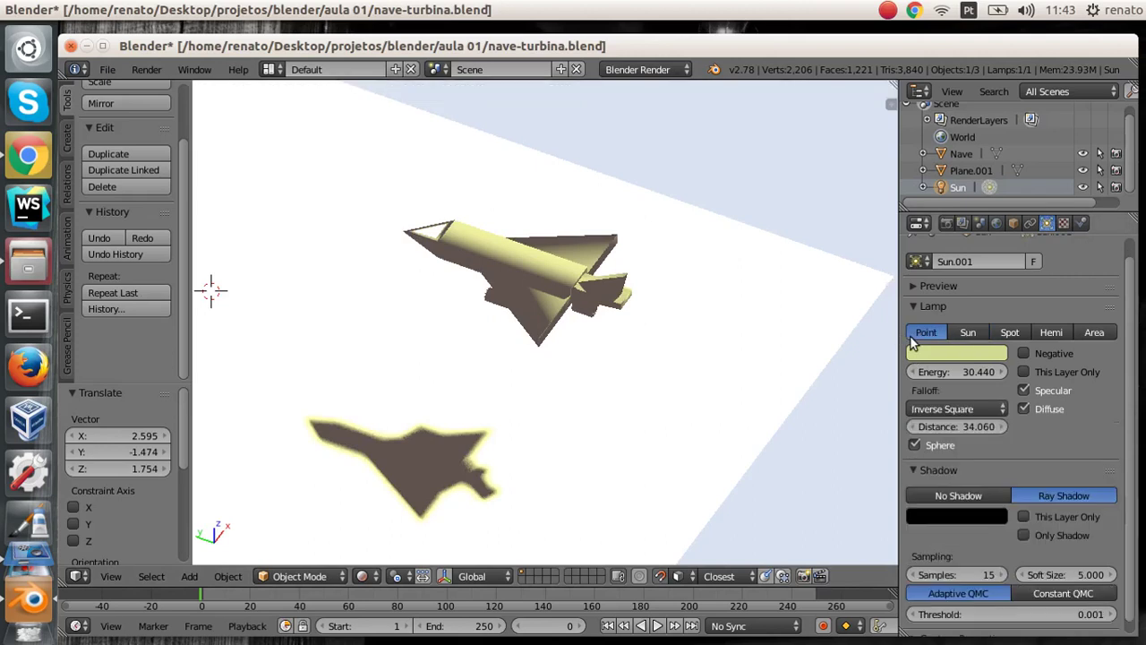
left_click(1003, 329)
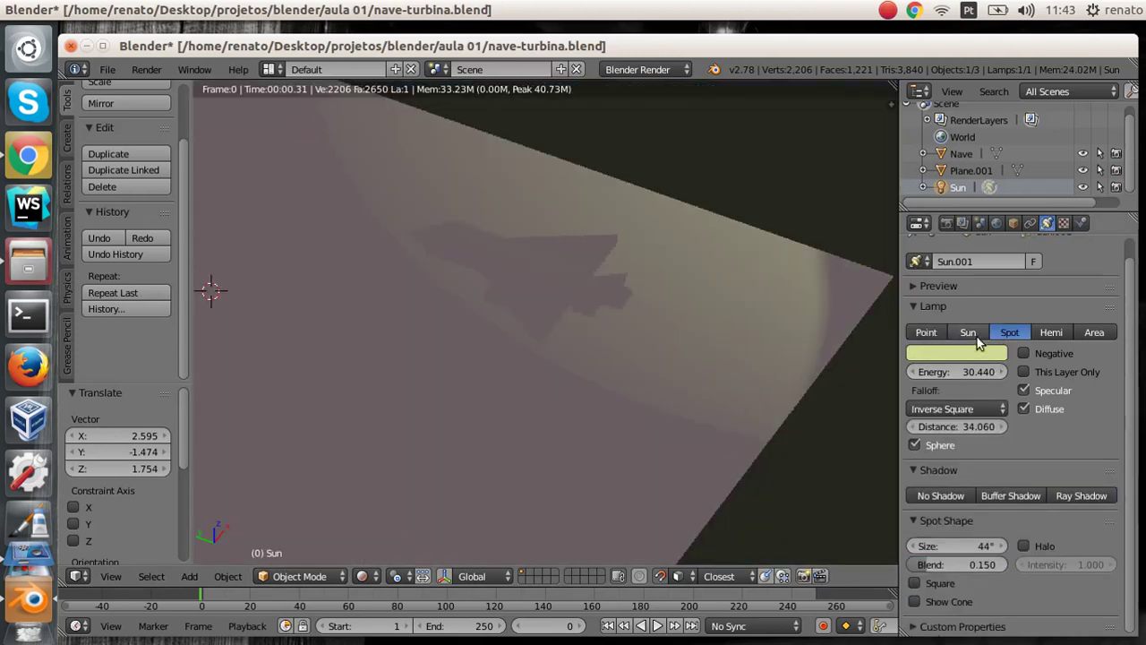
left_click(974, 334)
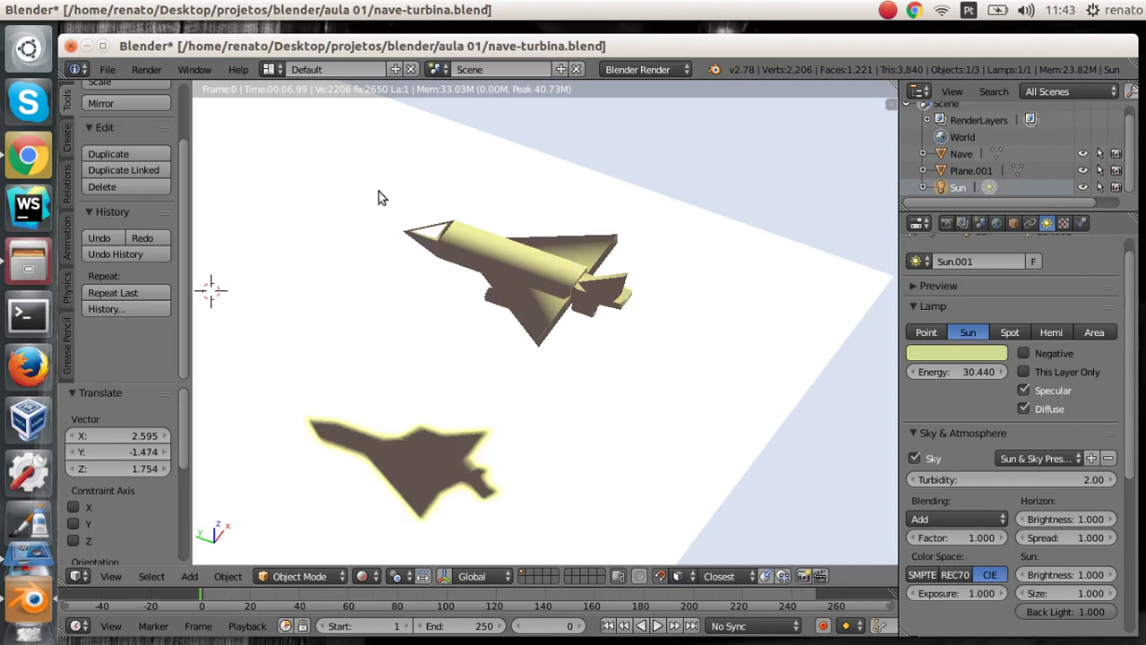
Export the scene as an FBX file named nave-com-turbina.fbx into the aula 01 folder.
left_click(106, 69)
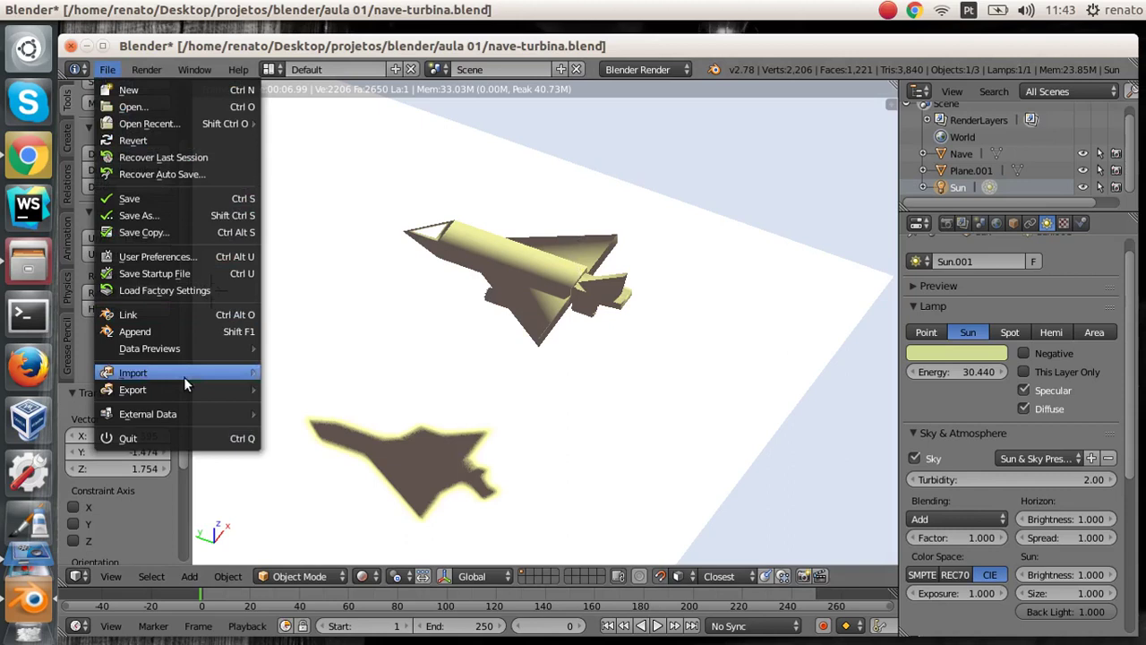
mouse_move(187, 392)
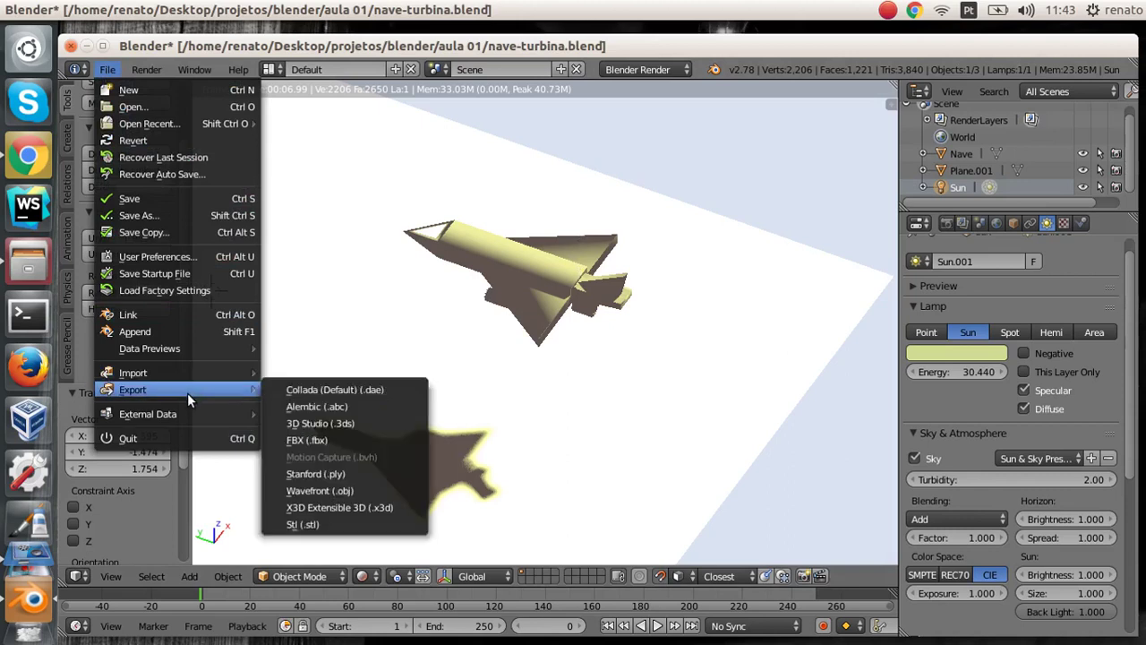
left_click(335, 441)
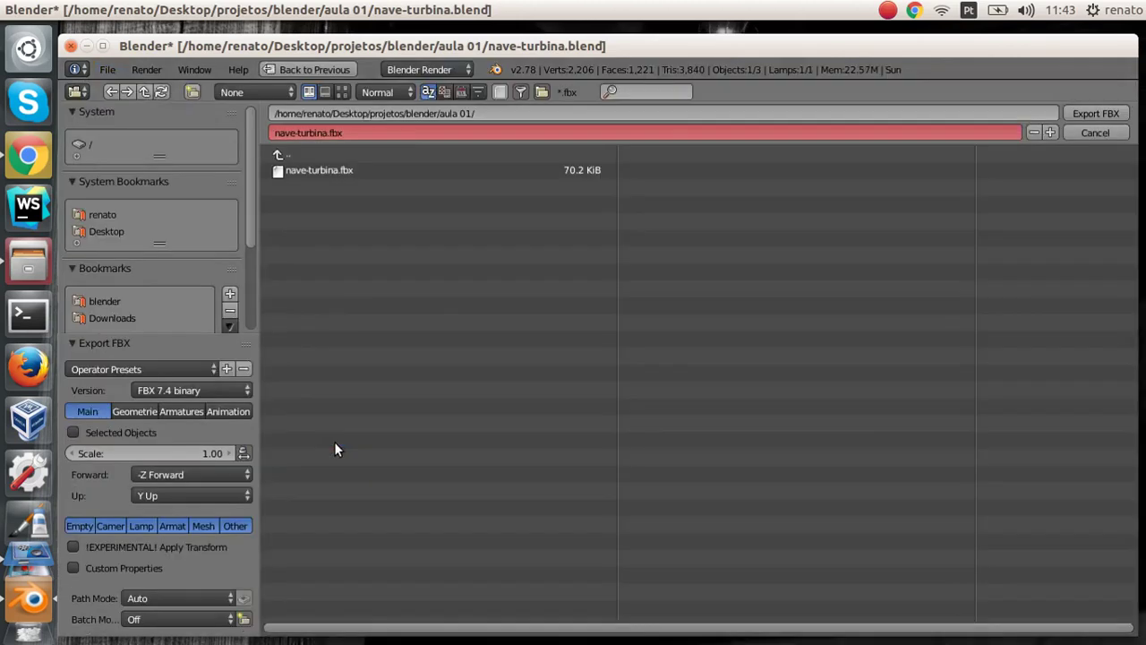
left_click(381, 133)
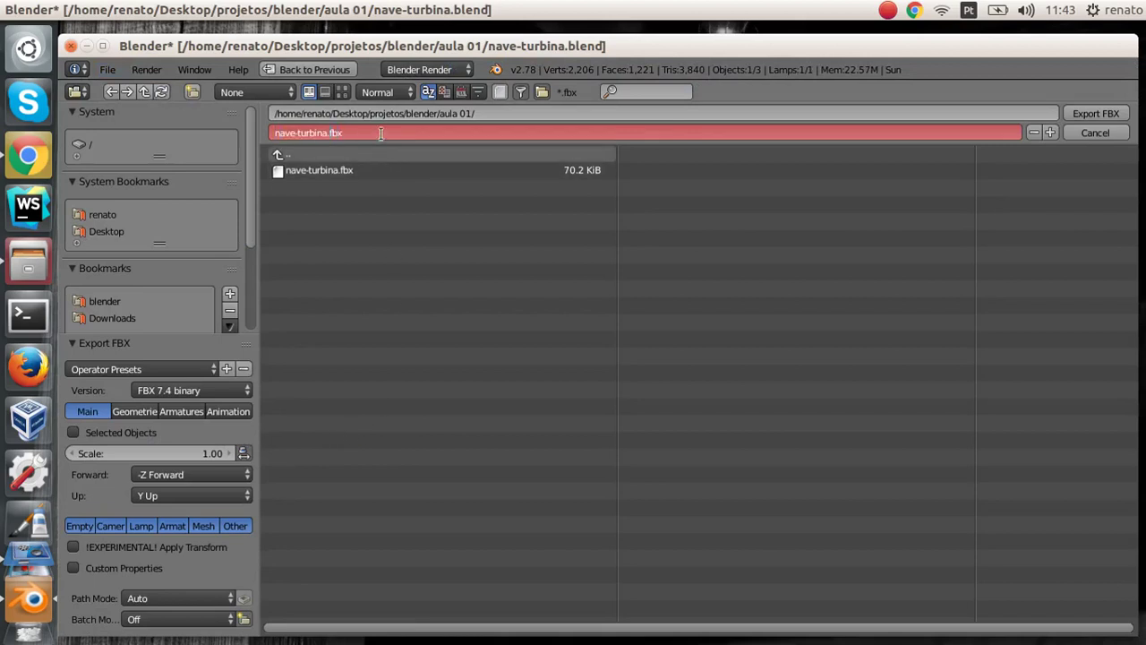
type("com-")
left_click(1101, 113)
left_click(1098, 114)
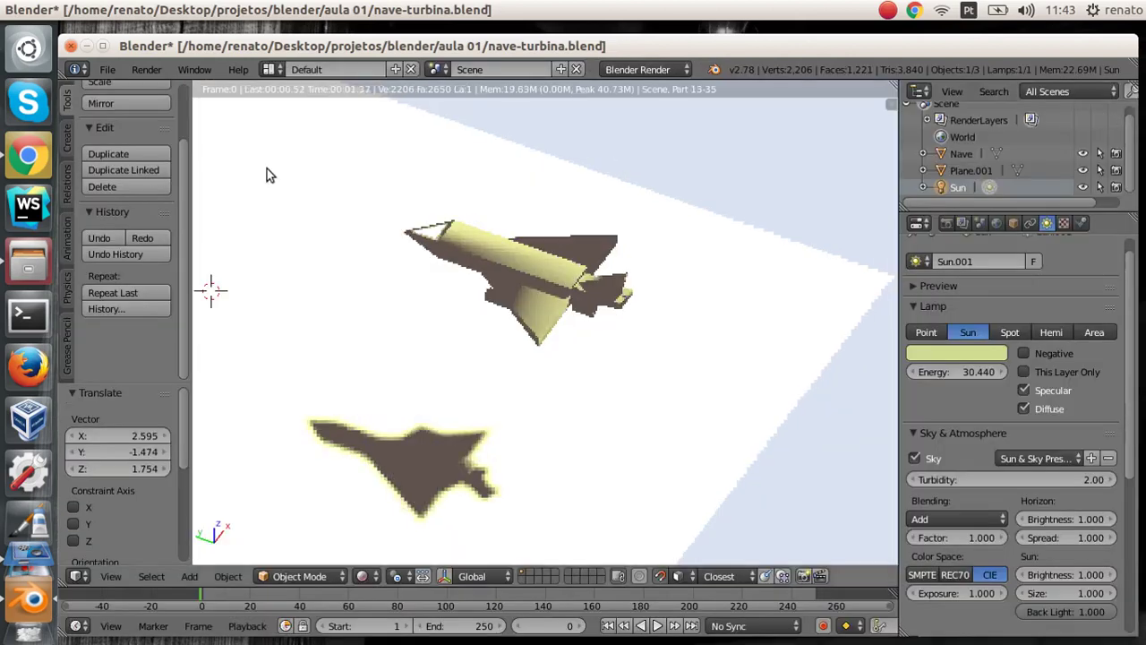
Switch to the file manager and open the Desktop folder.
left_click(28, 259)
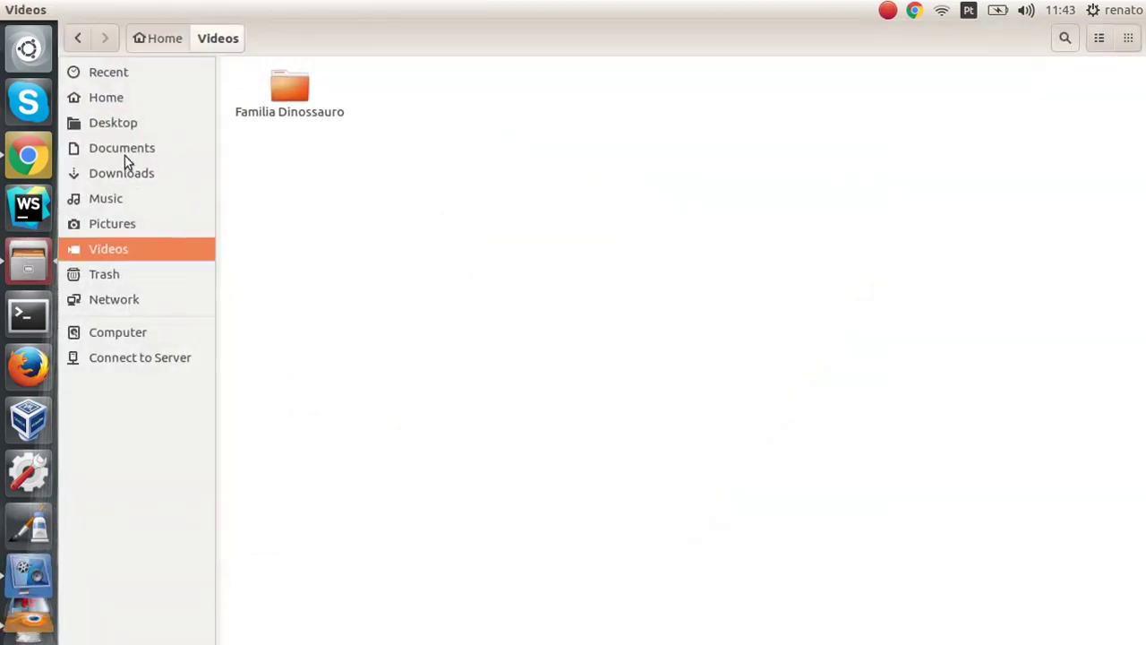
left_click(114, 122)
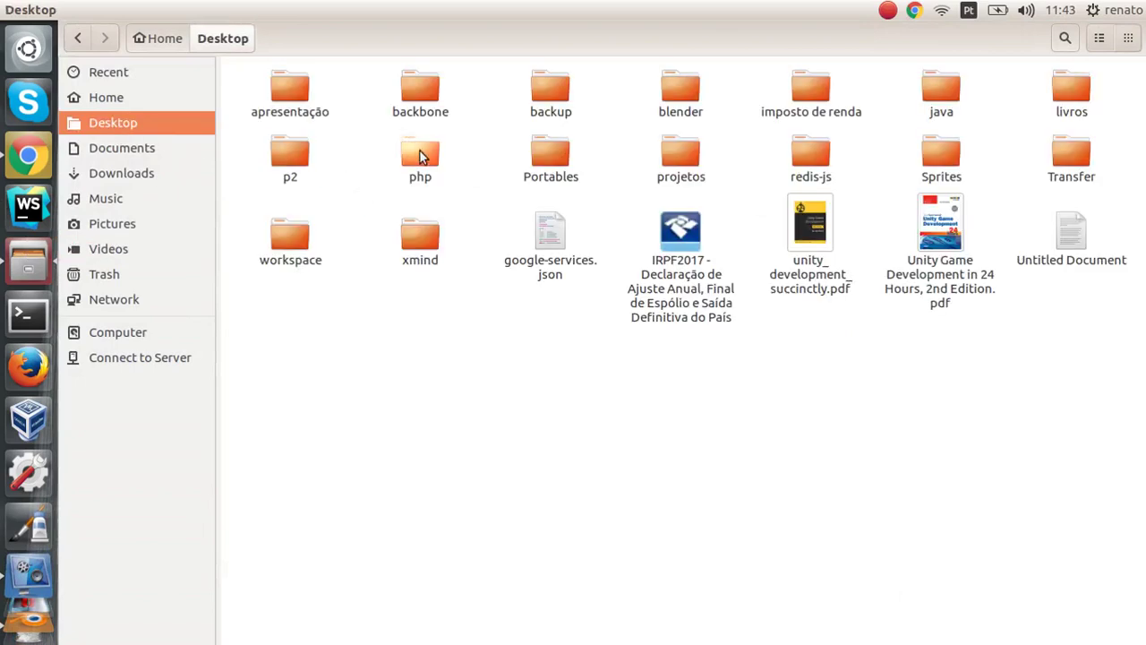
left_click(424, 157)
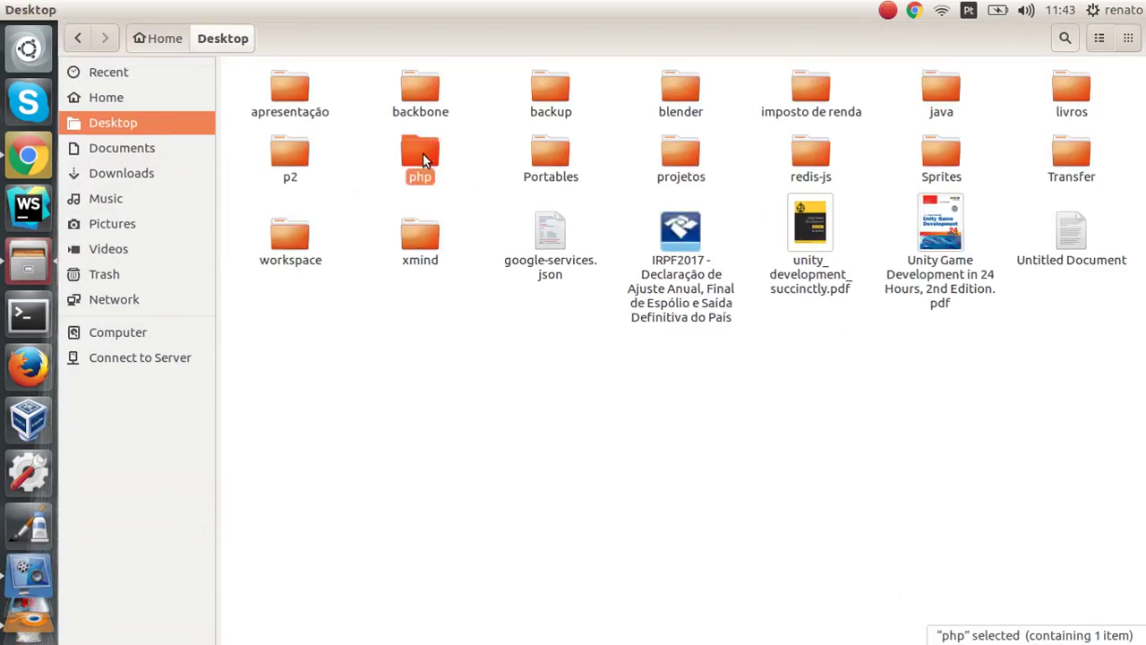
type("bl")
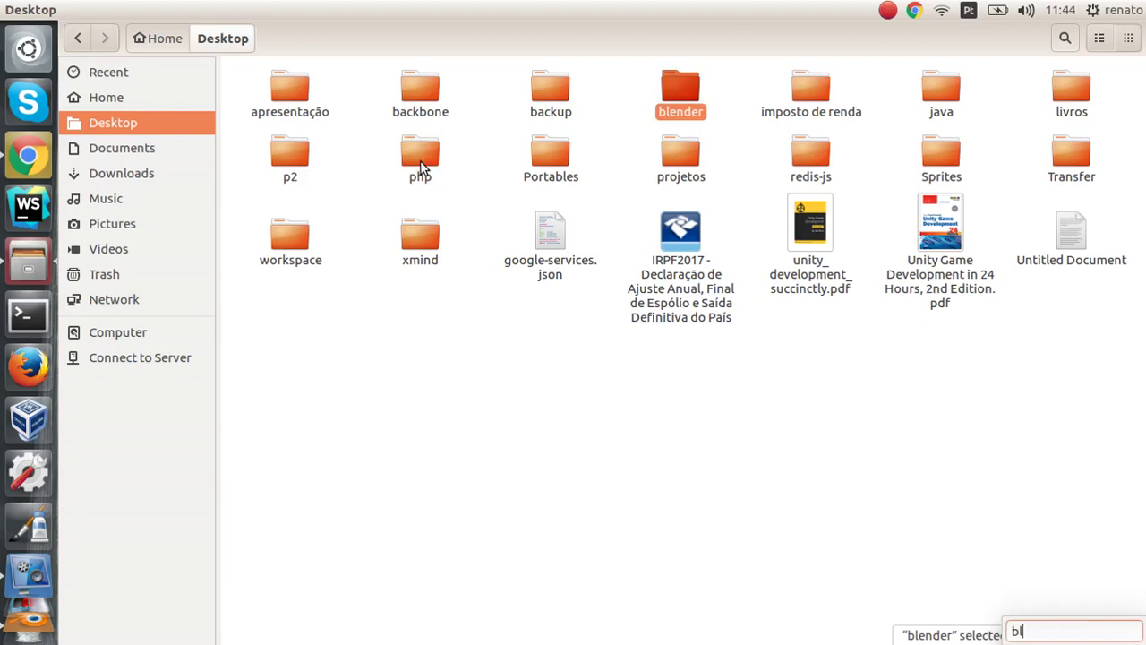
key("Return")
key("Right")
key("Right")
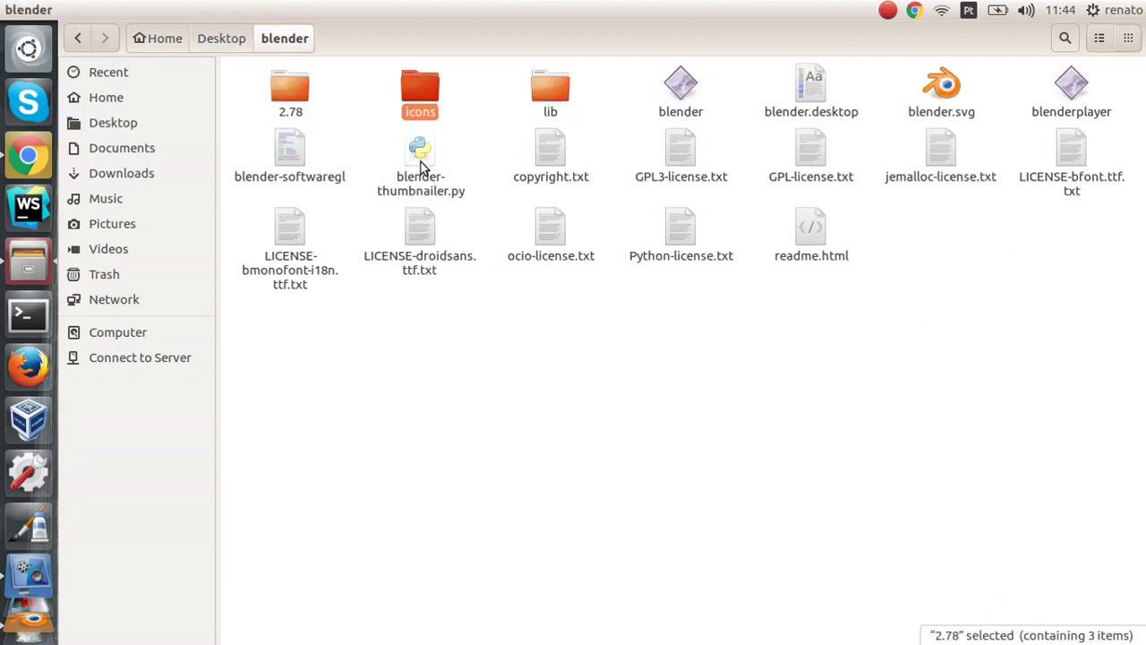
key("alt+Left")
key("Left")
key("Right")
key("Left")
key("Left")
key("Left")
key("Right")
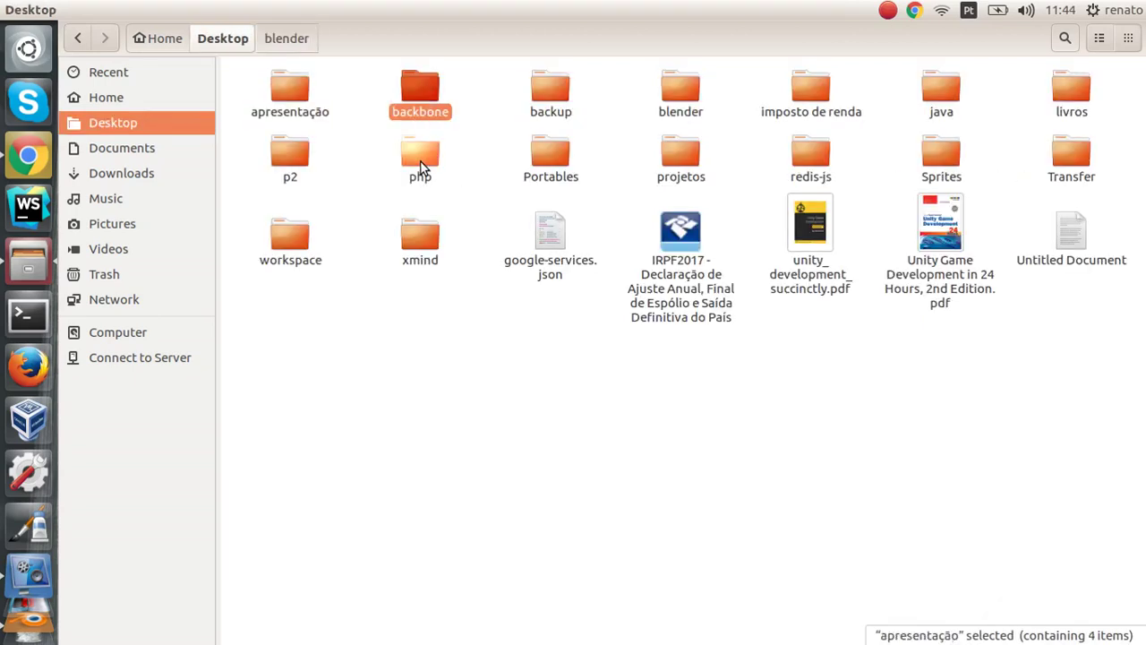
Open the aula 01 folder inside projetos/blender.
type("pro")
key("Return")
type("bl")
key("Return")
key("Return")
Look through the project files, locate the exported nave-com-turbina.fbx, and close the file manager window.
key("Right")
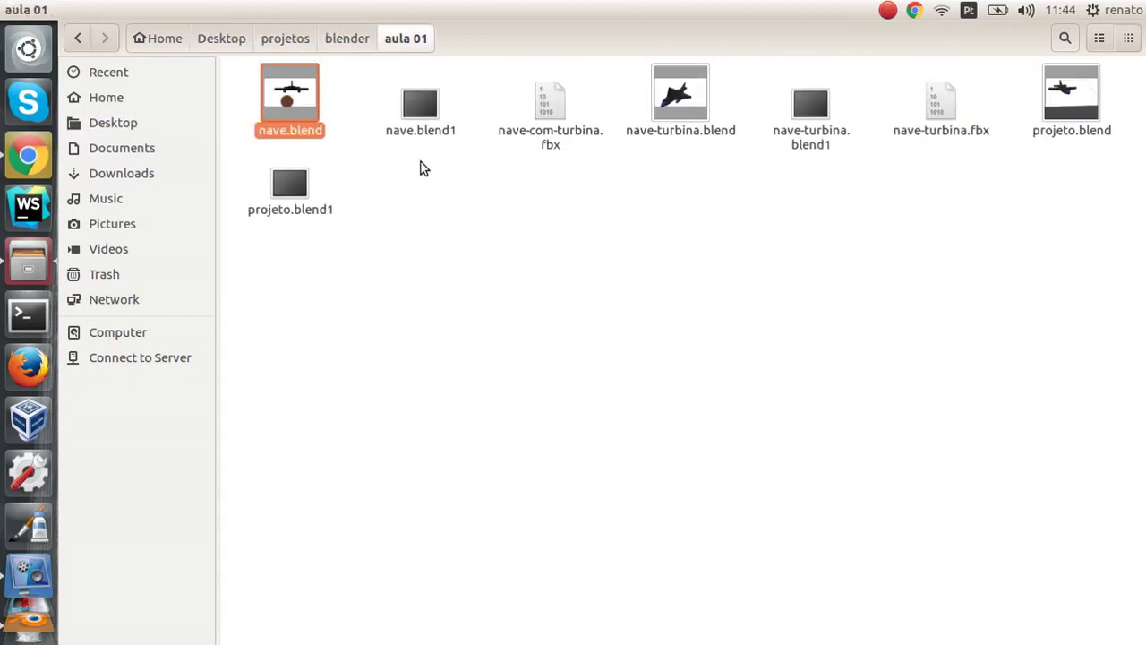
key("Right")
key("Right")
key("Right")
key("Right")
key("Left")
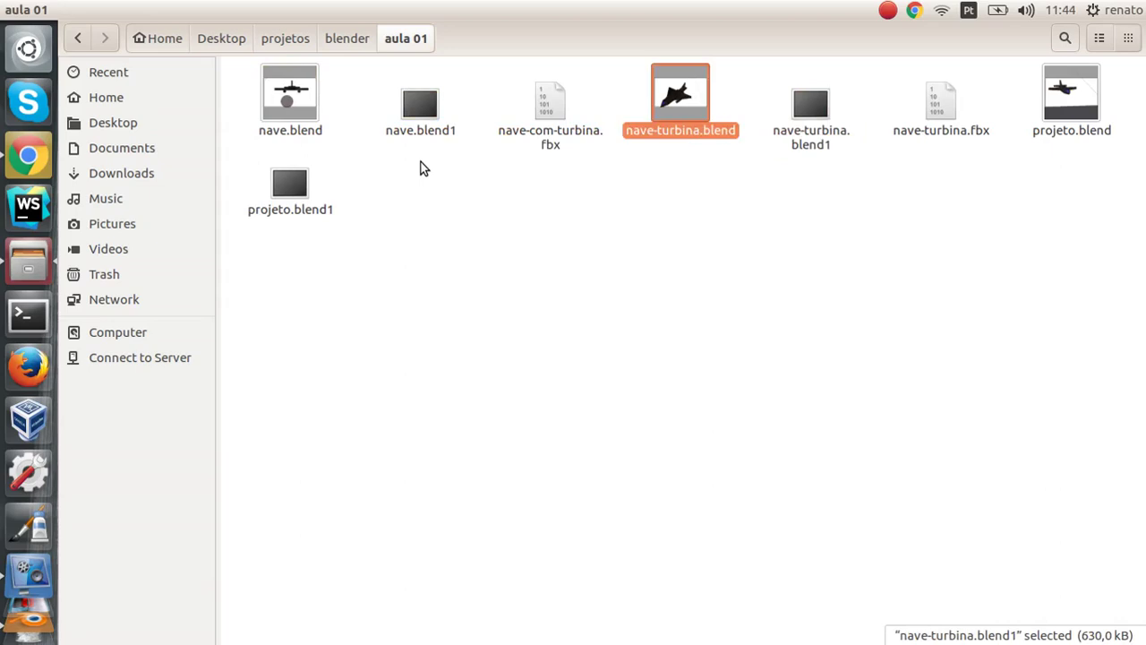
key("Right")
key("Right")
key("Left")
key("Left")
key("Left")
key("Left")
key("Left")
key("Right")
key("Right")
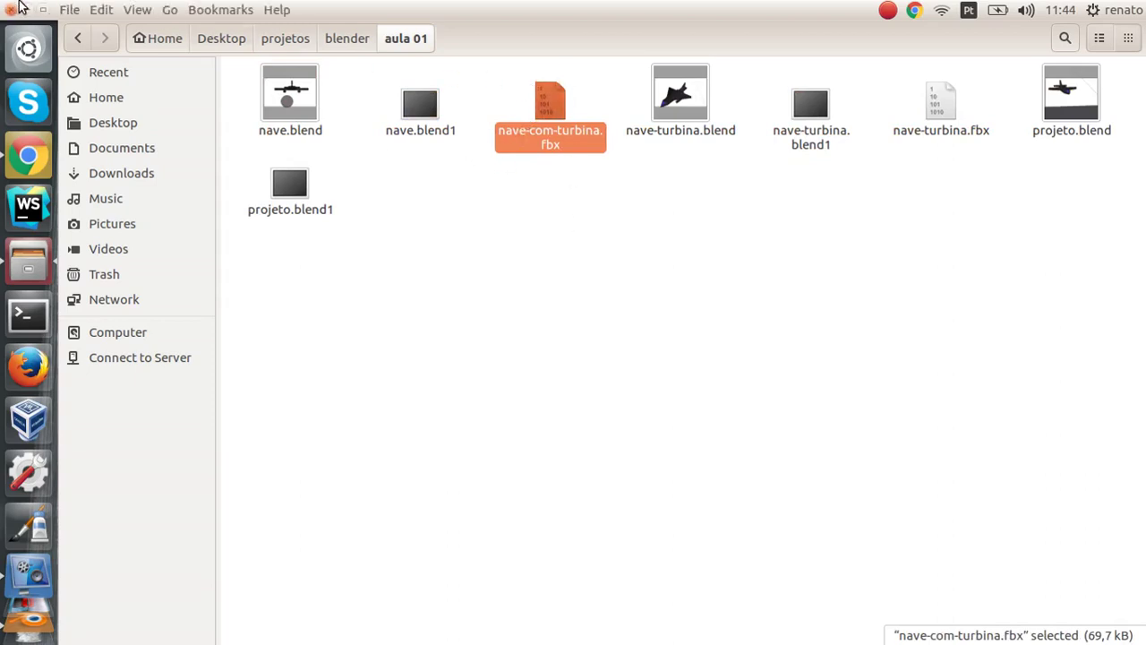
left_click(26, 10)
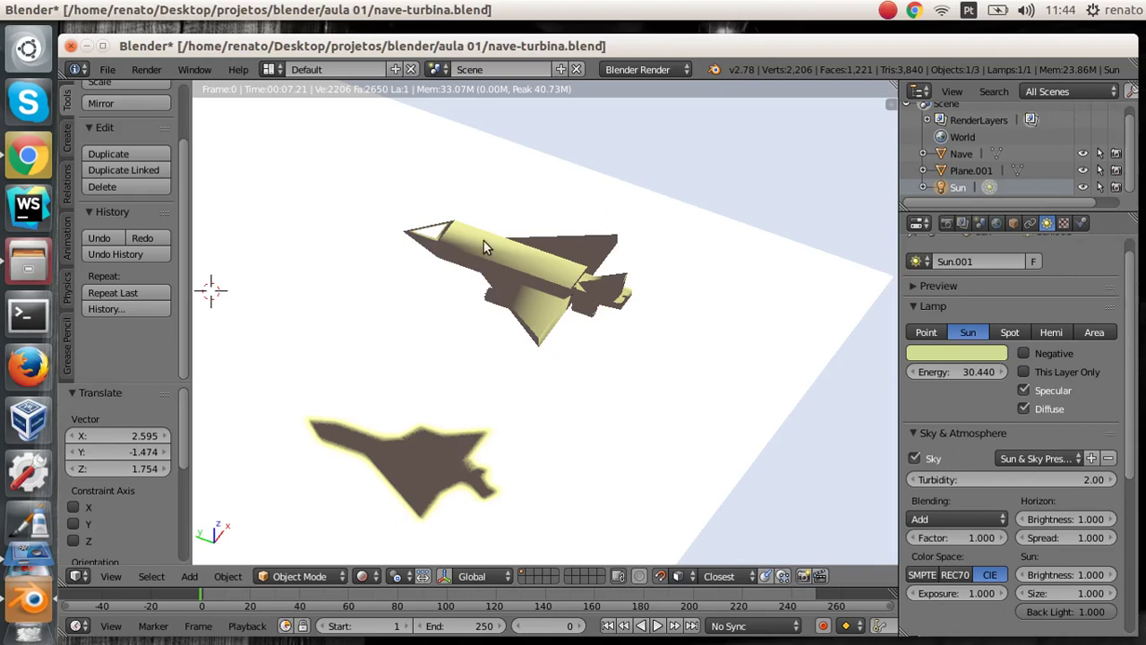
key("alt+Tab")
key("alt+Tab")
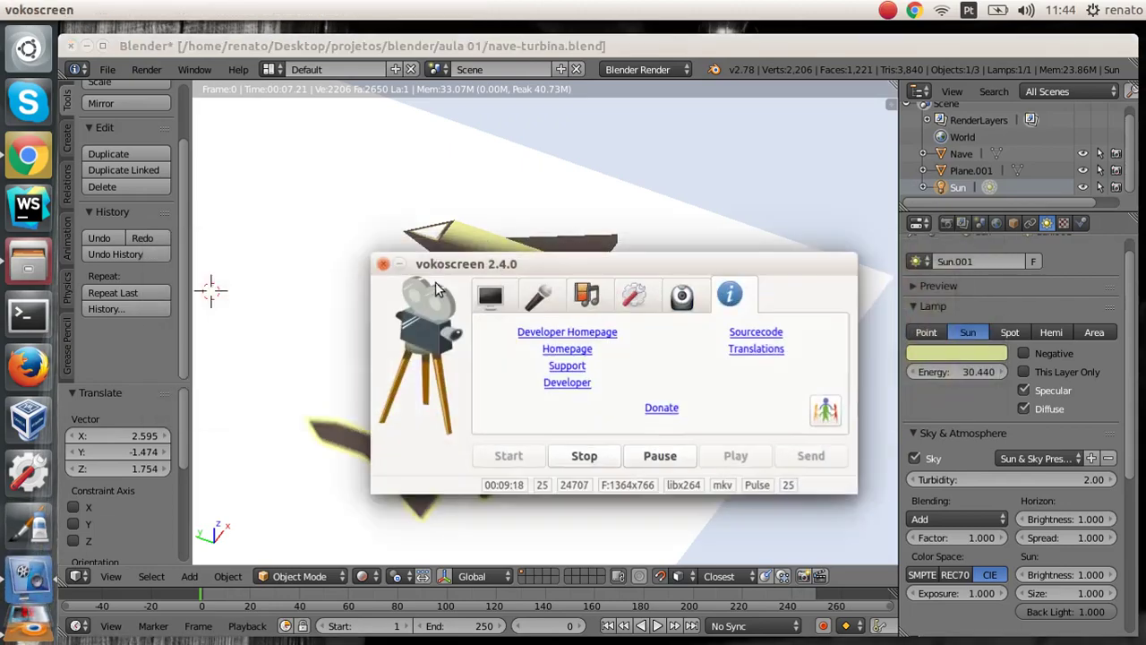